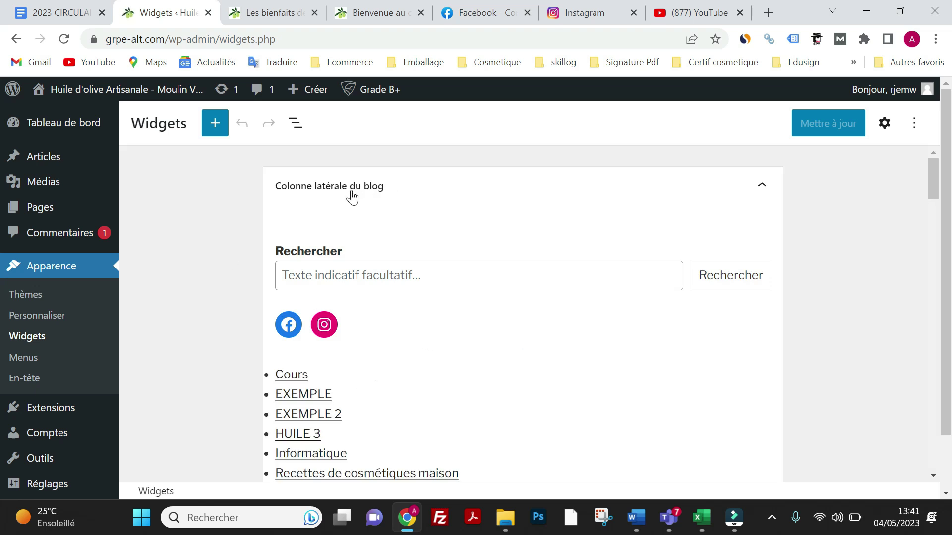
Examine the sidebar widgets of the published olive oil article: search field, social icons, category list and image gallery.
{"action": "left_click", "coordinate": [275, 9]}
{"action": "mouse_move", "coordinate": [338, 89]}
{"action": "scroll", "coordinate": [337, 117], "scroll_direction": "down", "scroll_amount": 8}
{"action": "scroll", "coordinate": [427, 187], "scroll_direction": "down", "scroll_amount": 6}
{"action": "scroll", "coordinate": [689, 258], "scroll_direction": "up", "scroll_amount": 1}
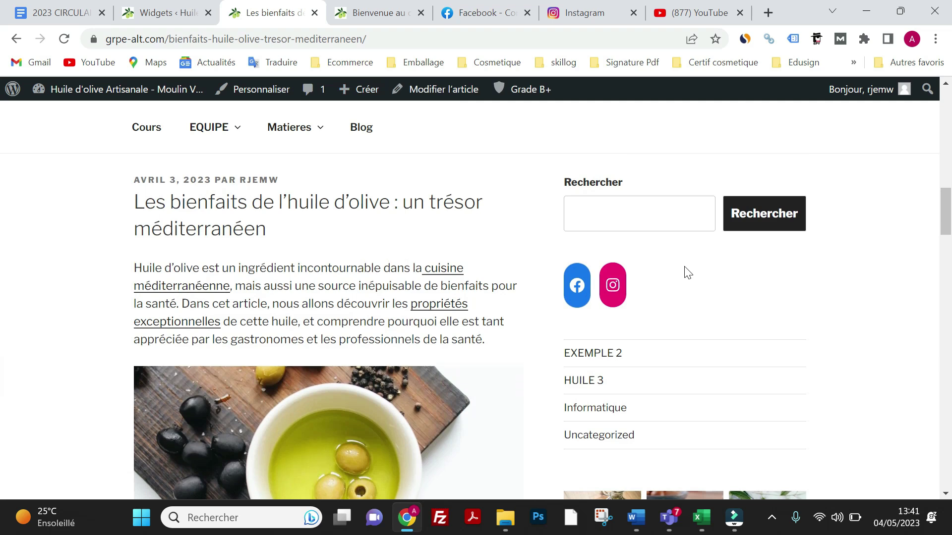
{"action": "scroll", "coordinate": [684, 272], "scroll_direction": "up", "scroll_amount": 4}
{"action": "scroll", "coordinate": [701, 243], "scroll_direction": "down", "scroll_amount": 3}
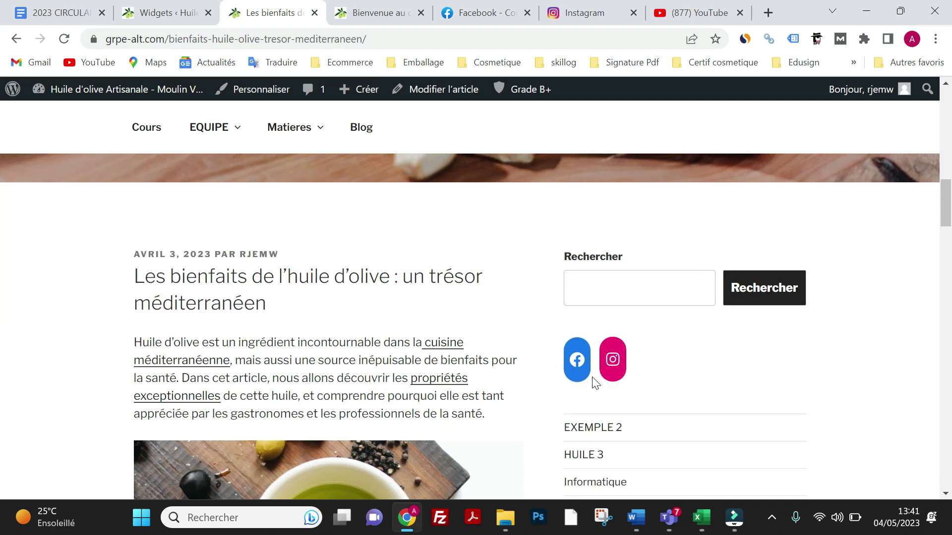
{"action": "scroll", "coordinate": [565, 382], "scroll_direction": "down", "scroll_amount": 3}
{"action": "scroll", "coordinate": [569, 383], "scroll_direction": "up", "scroll_amount": 3}
{"action": "scroll", "coordinate": [608, 392], "scroll_direction": "down", "scroll_amount": 2}
{"action": "scroll", "coordinate": [611, 401], "scroll_direction": "down", "scroll_amount": 3}
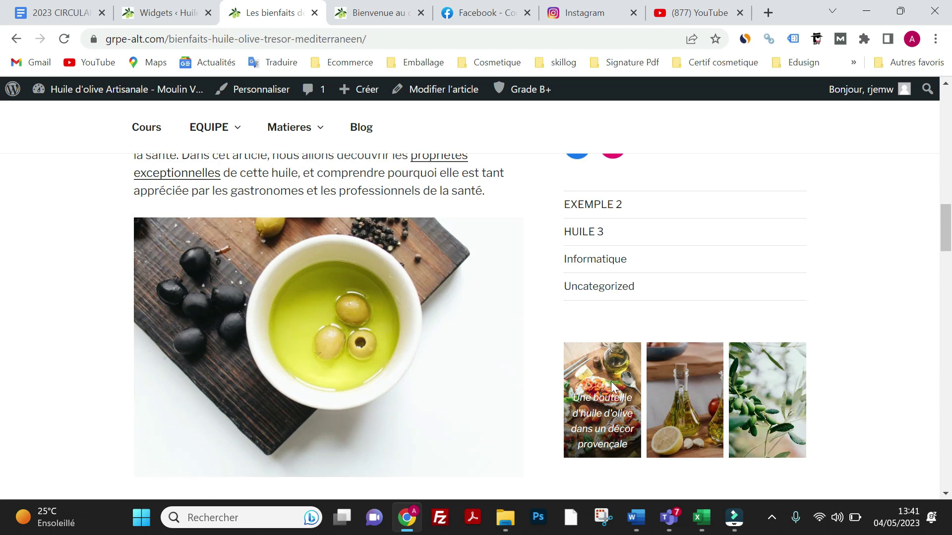
Remove the Recherche block from the Colonne latérale du blog widget area, save the widgets and reload the article to check its sidebar.
{"action": "left_click", "coordinate": [162, 11]}
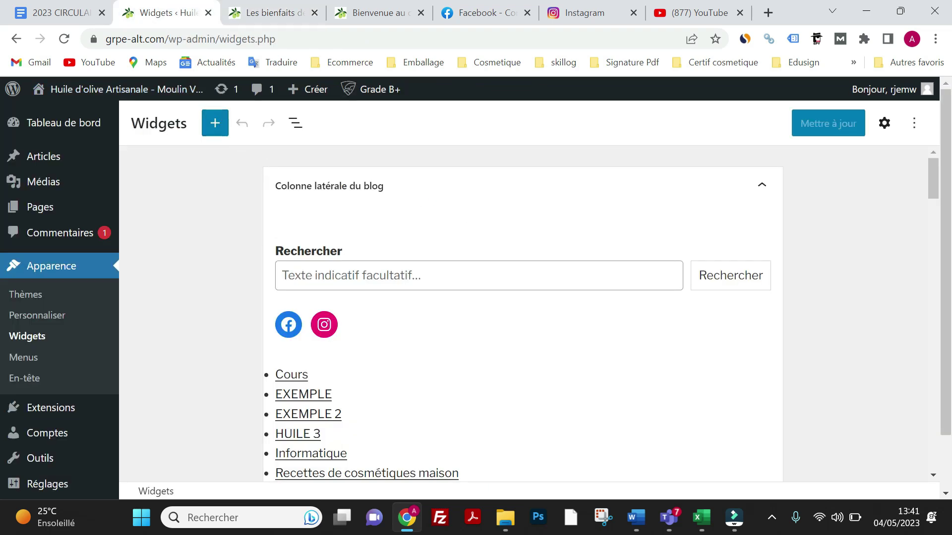
{"action": "left_click", "coordinate": [386, 281]}
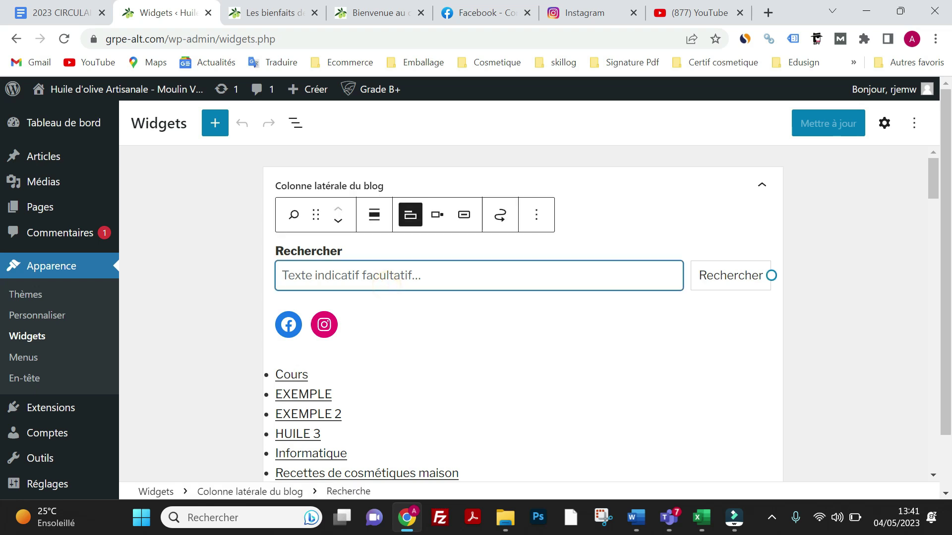
{"action": "left_click", "coordinate": [534, 219]}
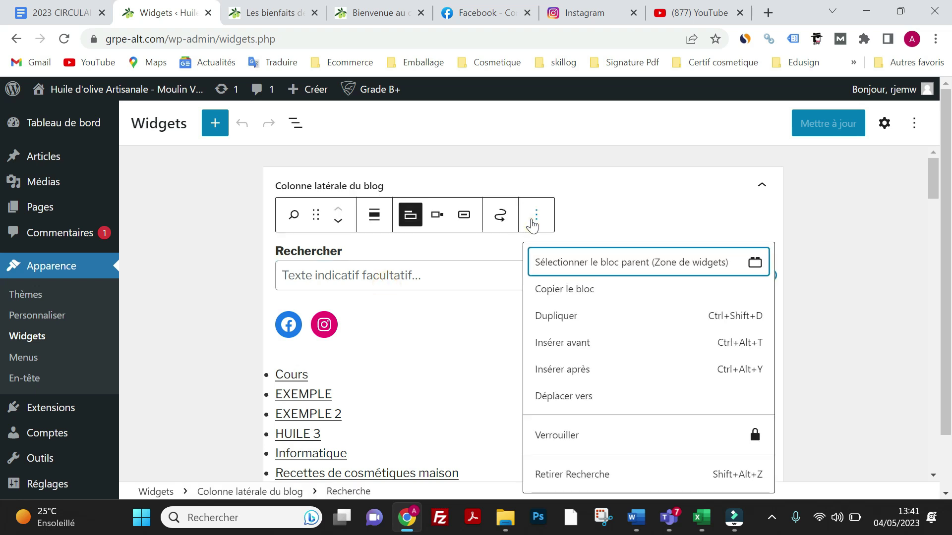
{"action": "left_click", "coordinate": [432, 258]}
{"action": "left_click", "coordinate": [453, 275]}
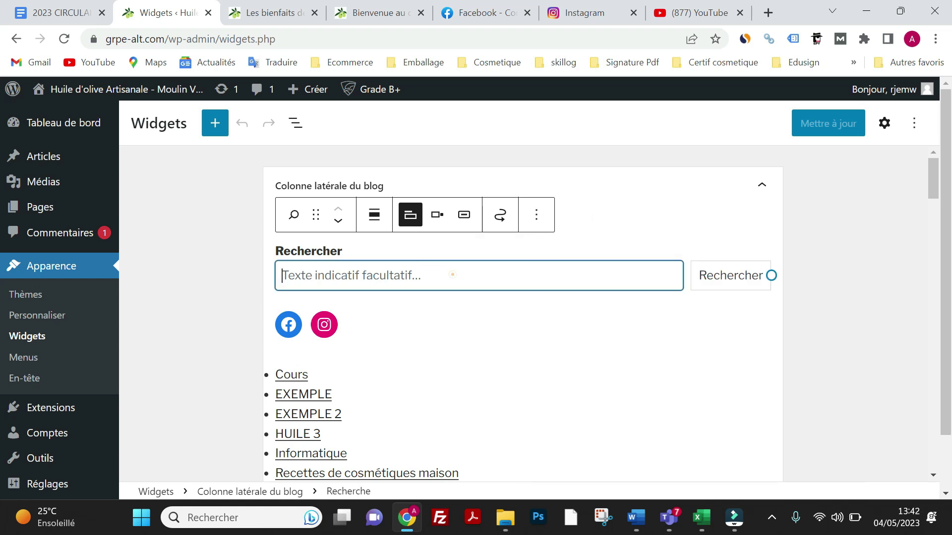
{"action": "left_click", "coordinate": [538, 224]}
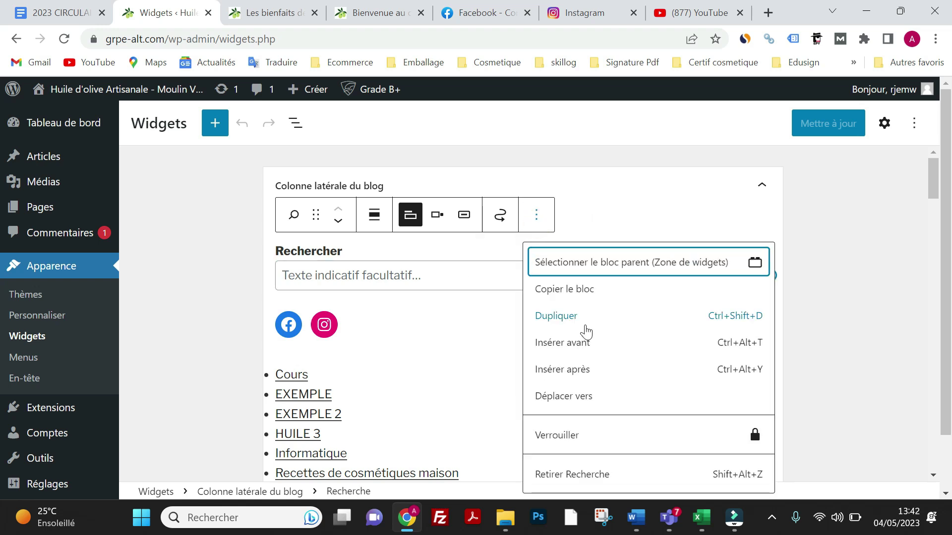
{"action": "scroll", "coordinate": [585, 337], "scroll_direction": "down", "scroll_amount": 1}
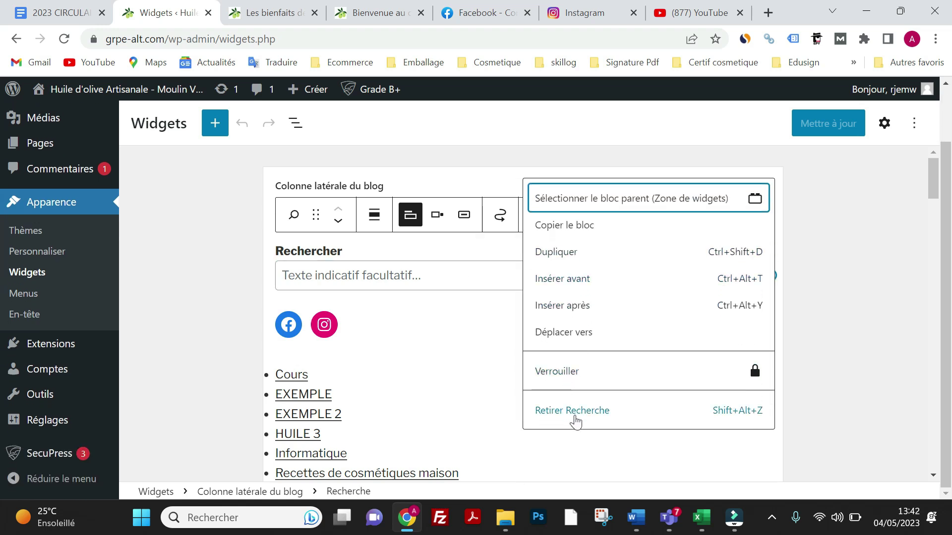
{"action": "left_click", "coordinate": [574, 412]}
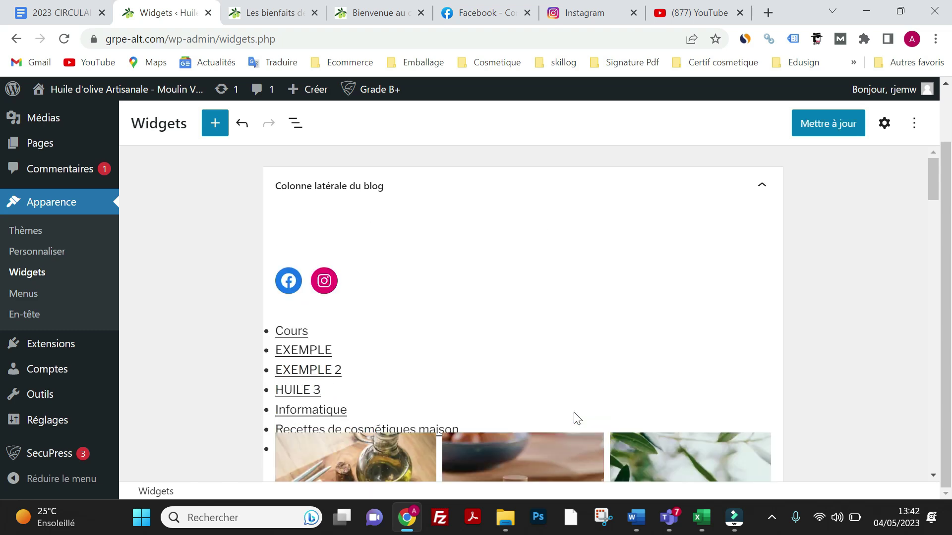
{"action": "left_click", "coordinate": [828, 123]}
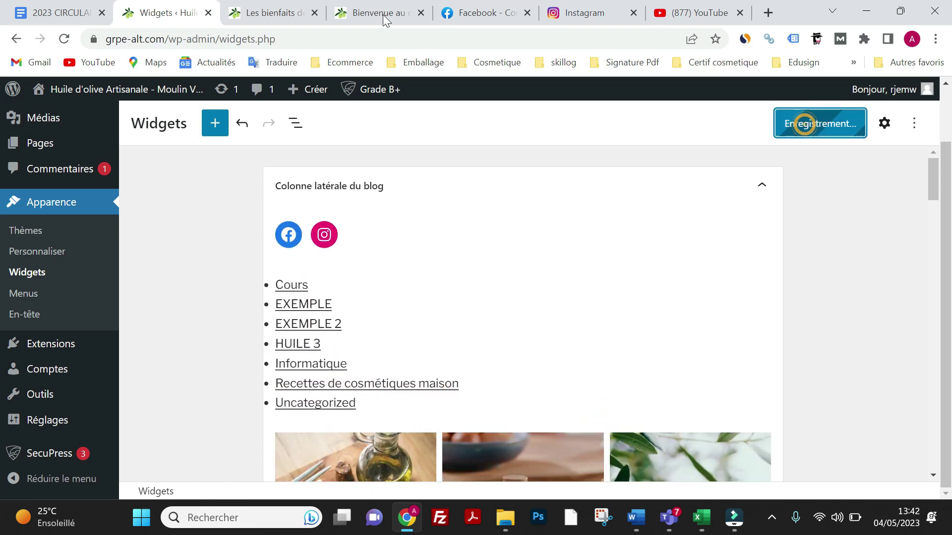
{"action": "left_click", "coordinate": [270, 13]}
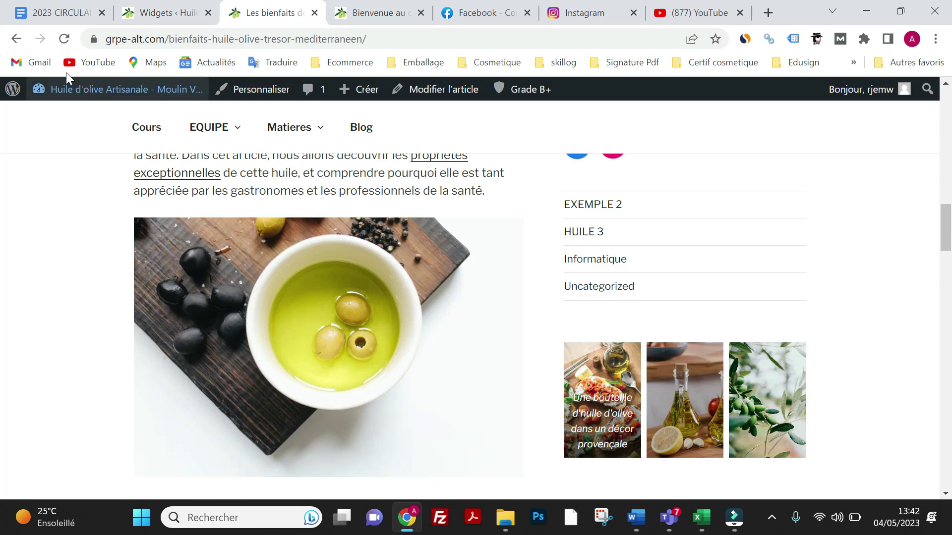
{"action": "left_click", "coordinate": [62, 41]}
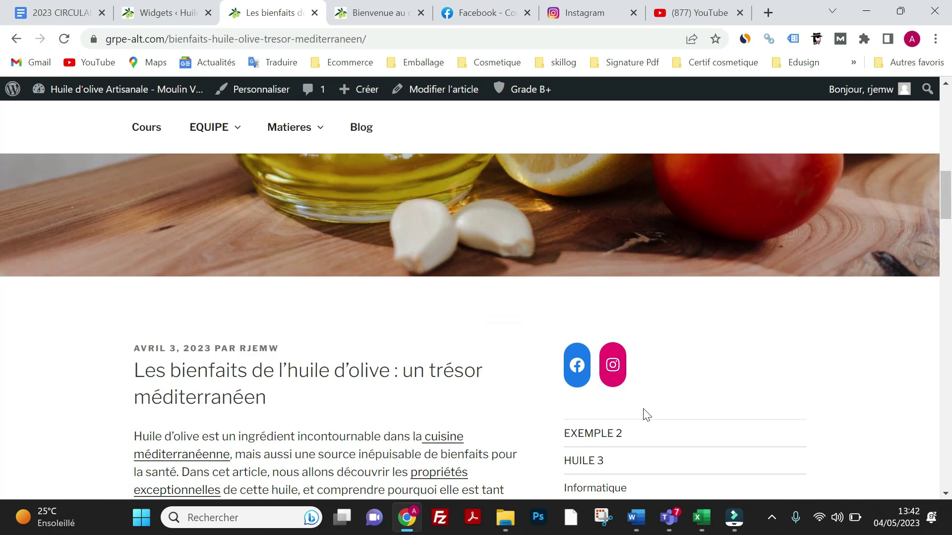
Insert a Recherche block between the social icons and the category list, save the widgets and reload the article.
{"action": "key", "text": "ctrl+shift+Tab"}
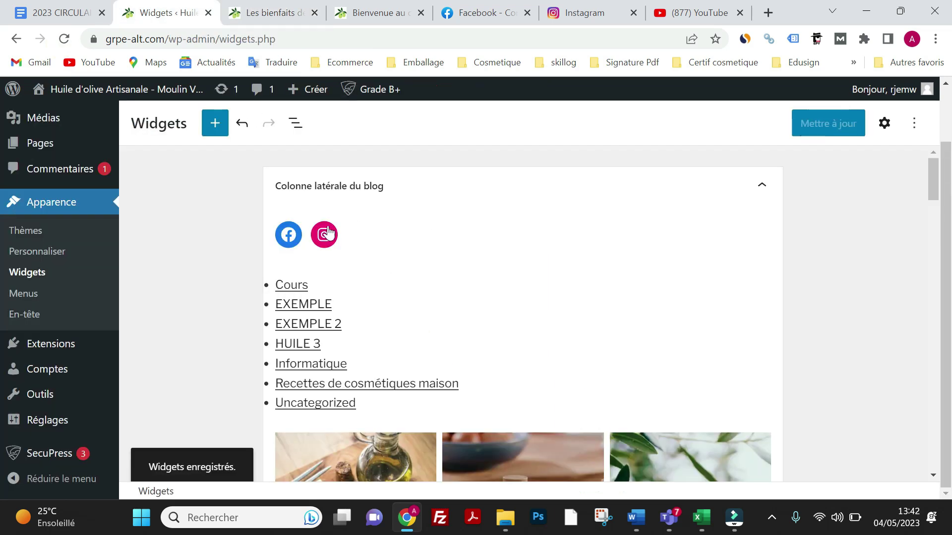
{"action": "left_click", "coordinate": [361, 248]}
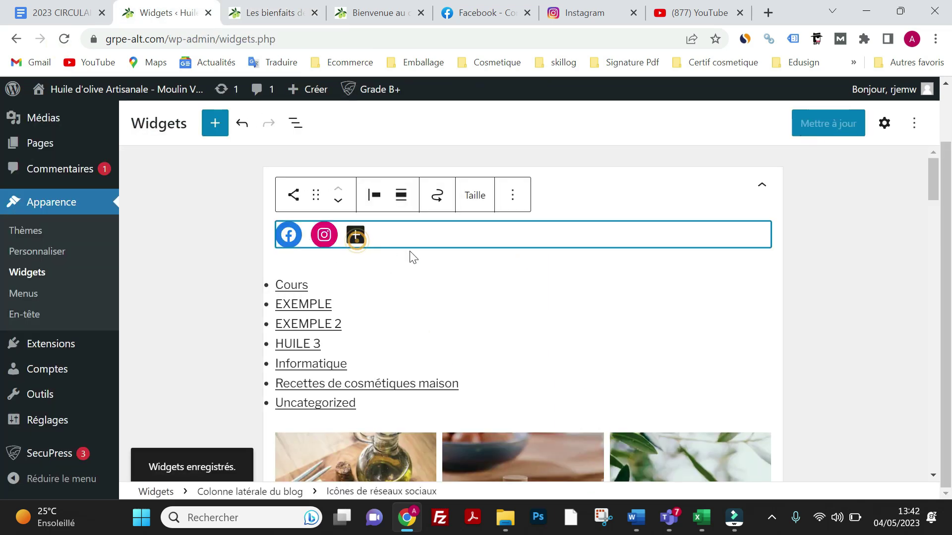
{"action": "left_click", "coordinate": [523, 262]}
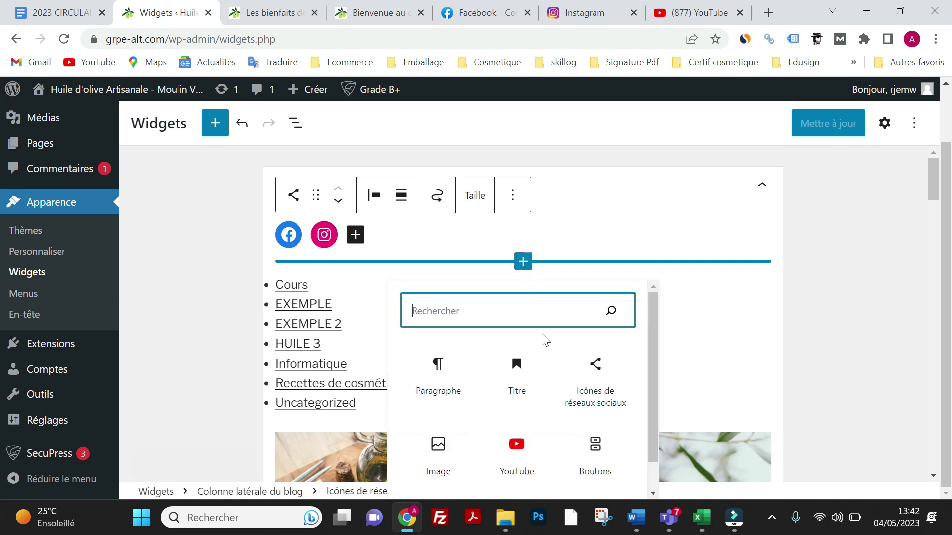
{"action": "type", "text": "re"}
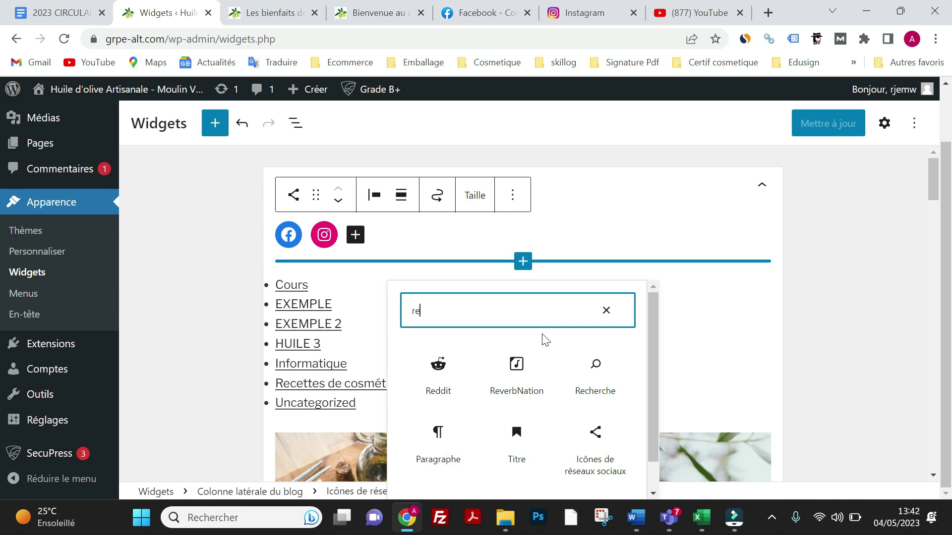
{"action": "type", "text": "c"}
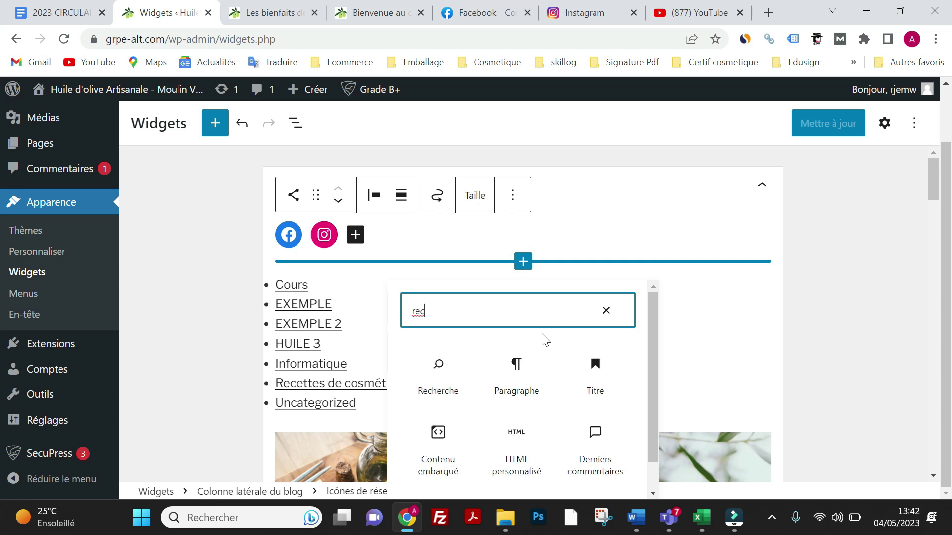
{"action": "left_click", "coordinate": [439, 387]}
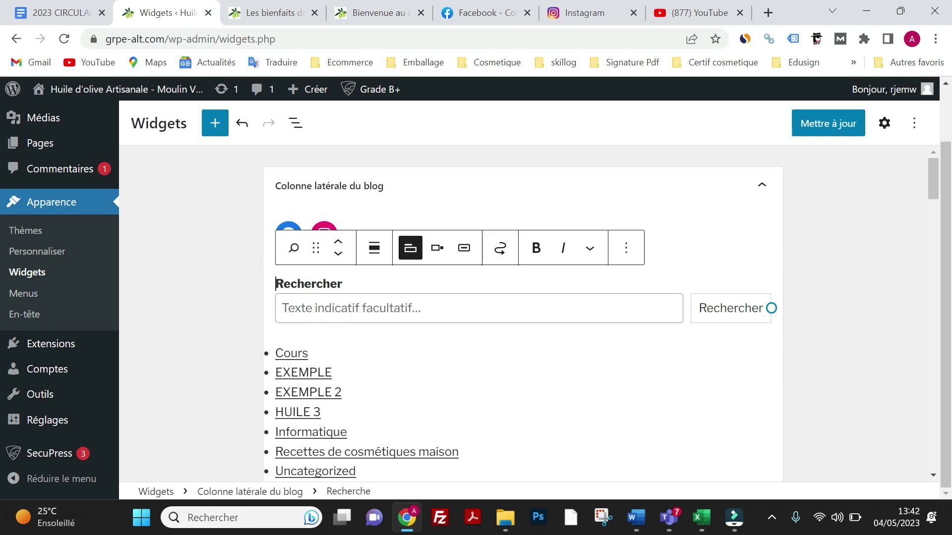
{"action": "left_click", "coordinate": [828, 123]}
{"action": "left_click", "coordinate": [273, 13]}
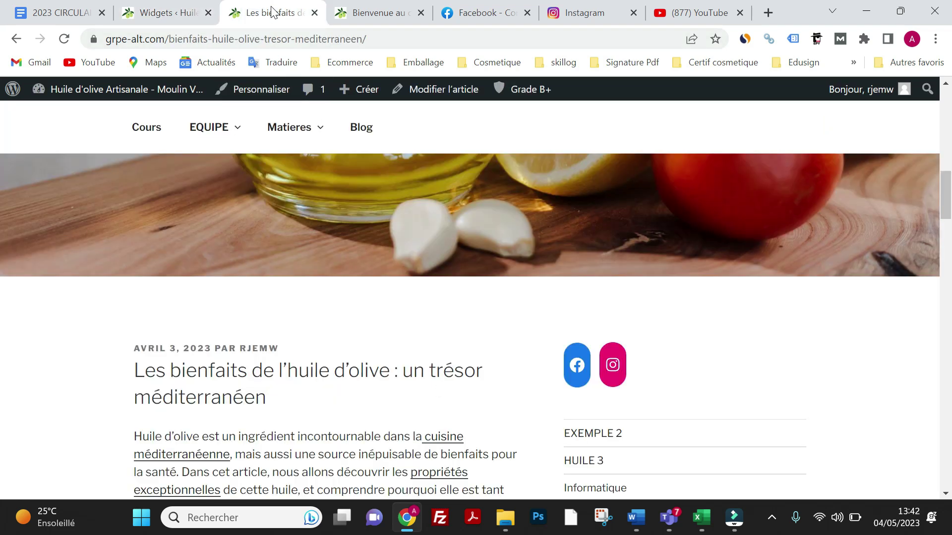
{"action": "left_click", "coordinate": [64, 39]}
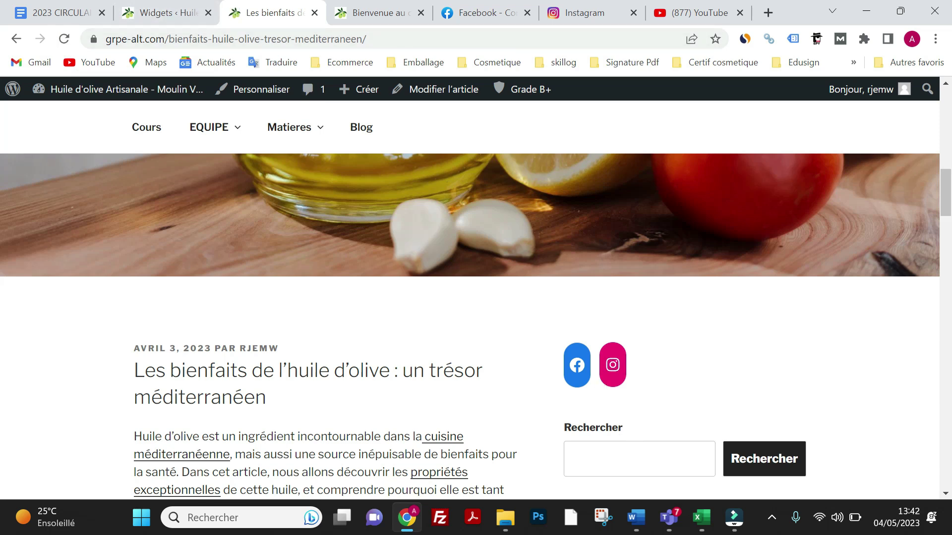
Move the Recherche block up above the social icons, save the widgets and reload the article.
{"action": "left_click", "coordinate": [149, 13]}
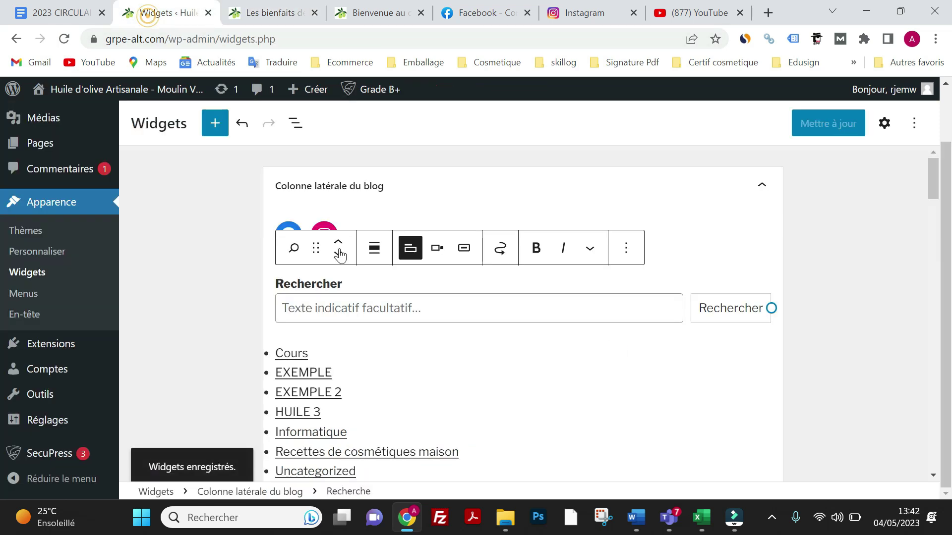
{"action": "left_click", "coordinate": [453, 303]}
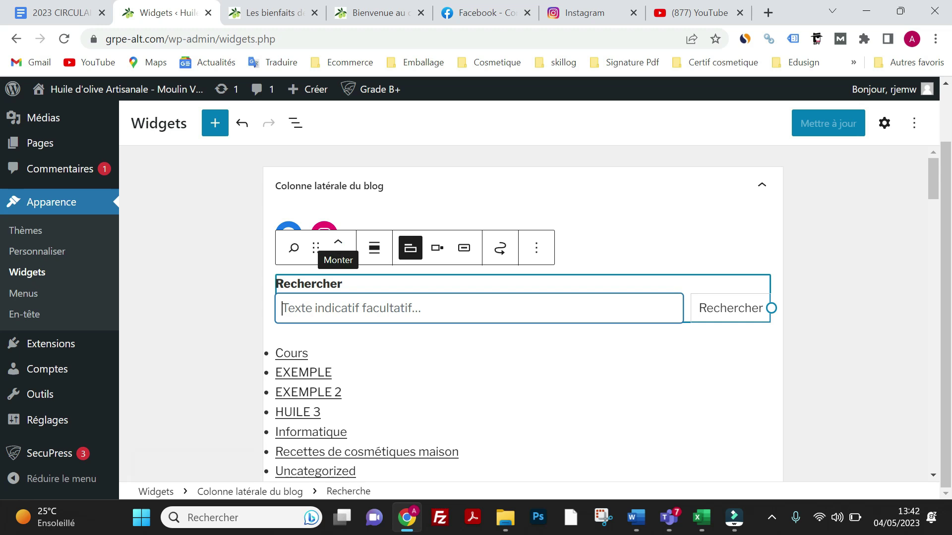
{"action": "left_click", "coordinate": [338, 242]}
{"action": "left_click", "coordinate": [813, 131]}
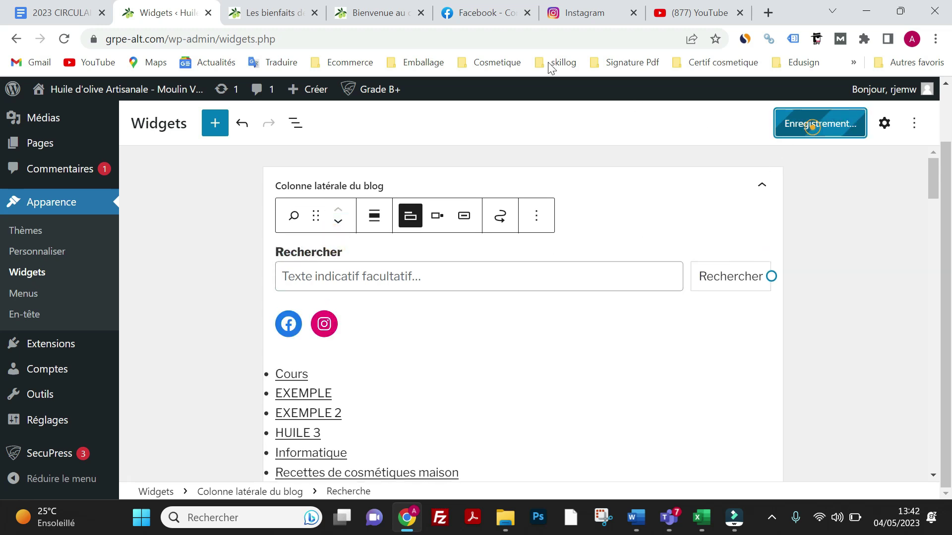
{"action": "left_click", "coordinate": [263, 15]}
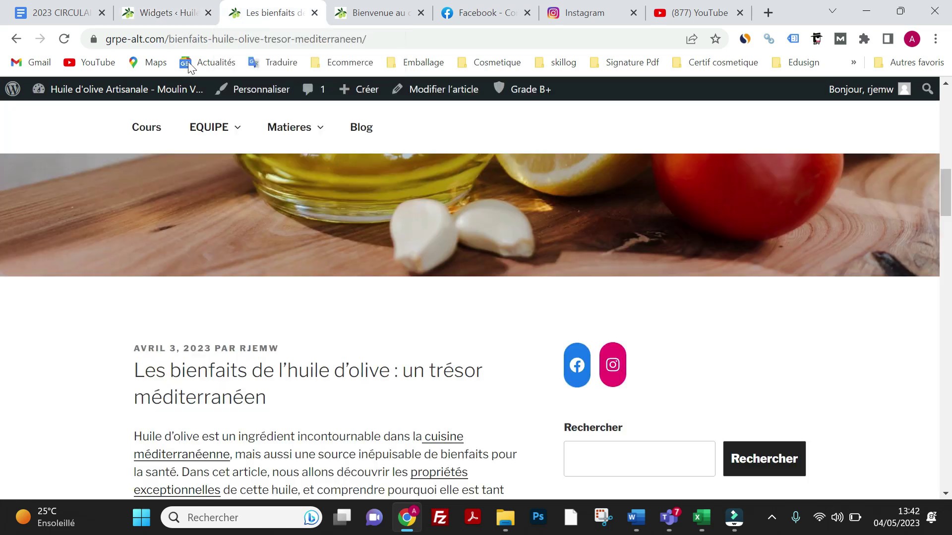
{"action": "left_click", "coordinate": [65, 39]}
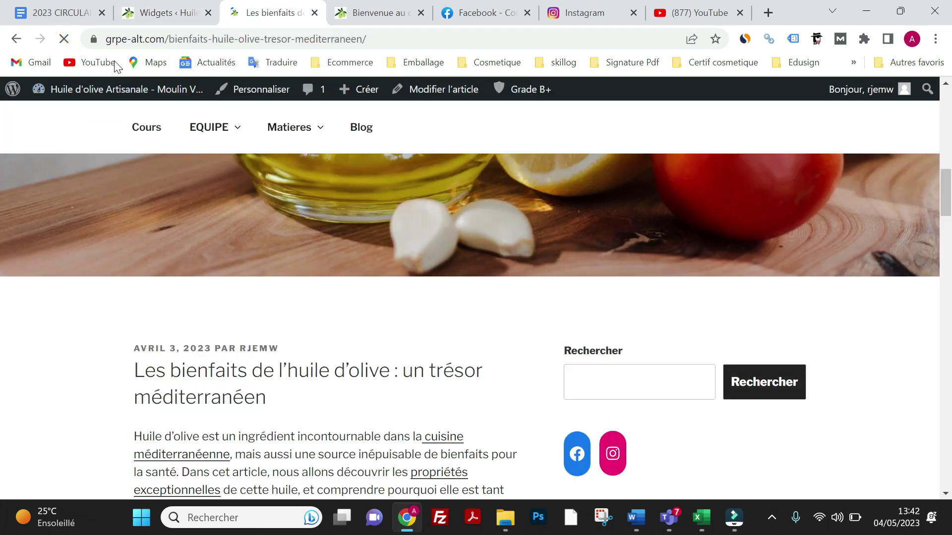
Remove the Liste des catégories block from the blog sidebar widget area and save the widgets.
{"action": "left_click", "coordinate": [166, 15]}
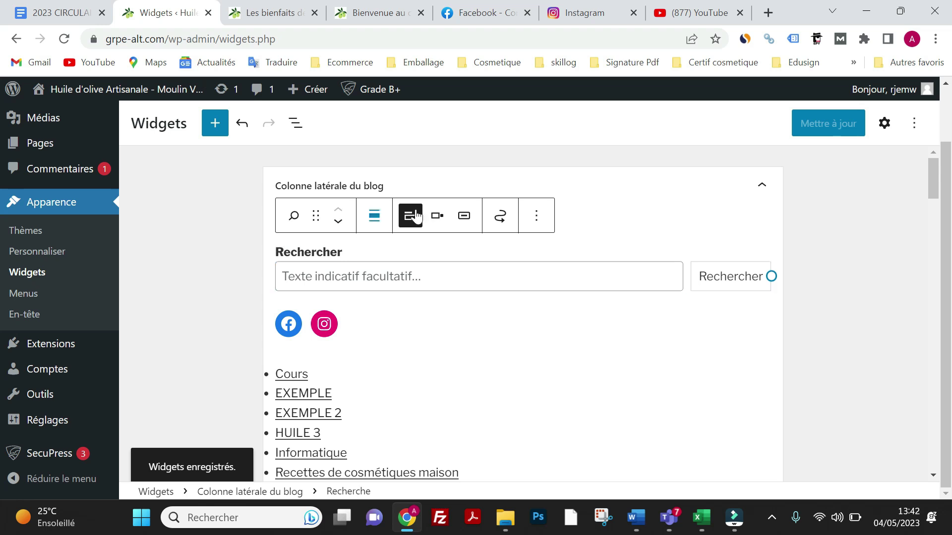
{"action": "scroll", "coordinate": [402, 301], "scroll_direction": "down", "scroll_amount": 1}
{"action": "scroll", "coordinate": [402, 301], "scroll_direction": "down", "scroll_amount": 3}
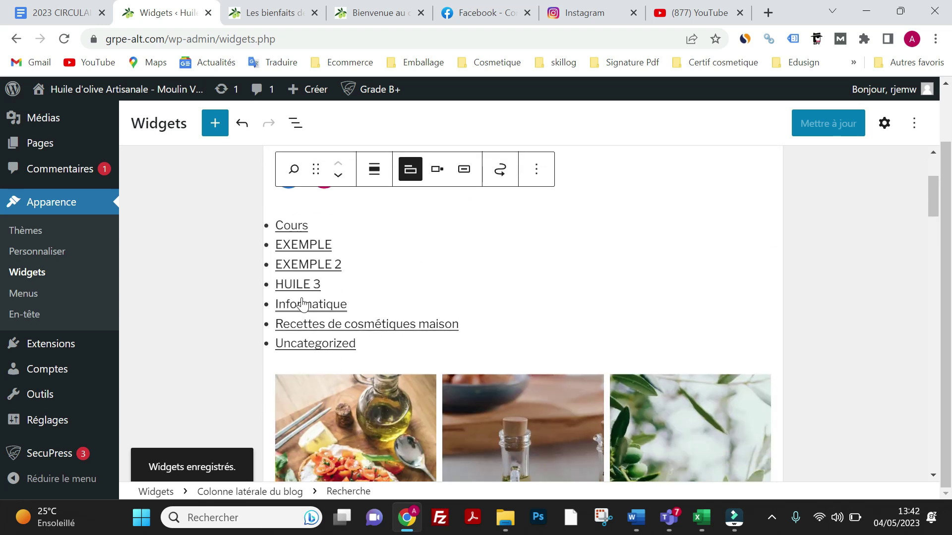
{"action": "left_click", "coordinate": [346, 282]}
{"action": "left_click", "coordinate": [447, 192]}
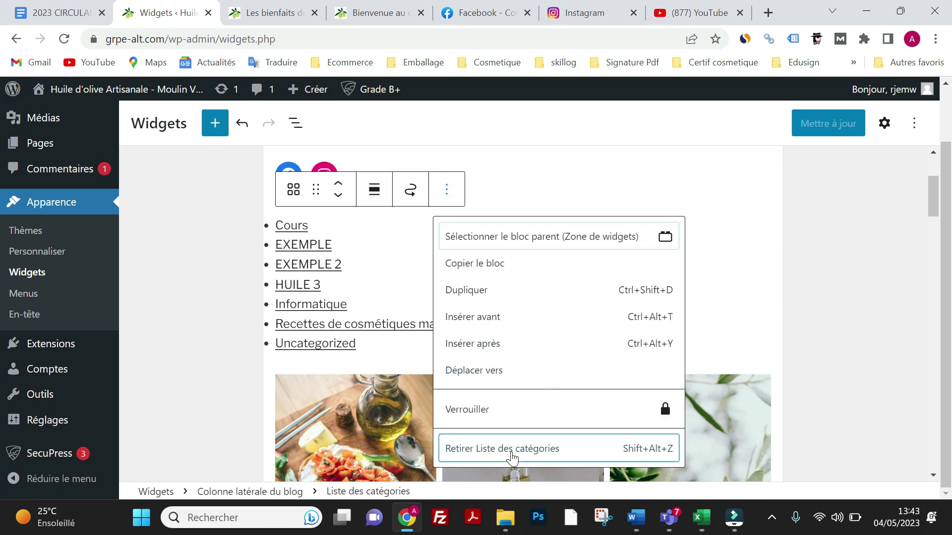
{"action": "left_click", "coordinate": [511, 448]}
{"action": "left_click", "coordinate": [808, 134]}
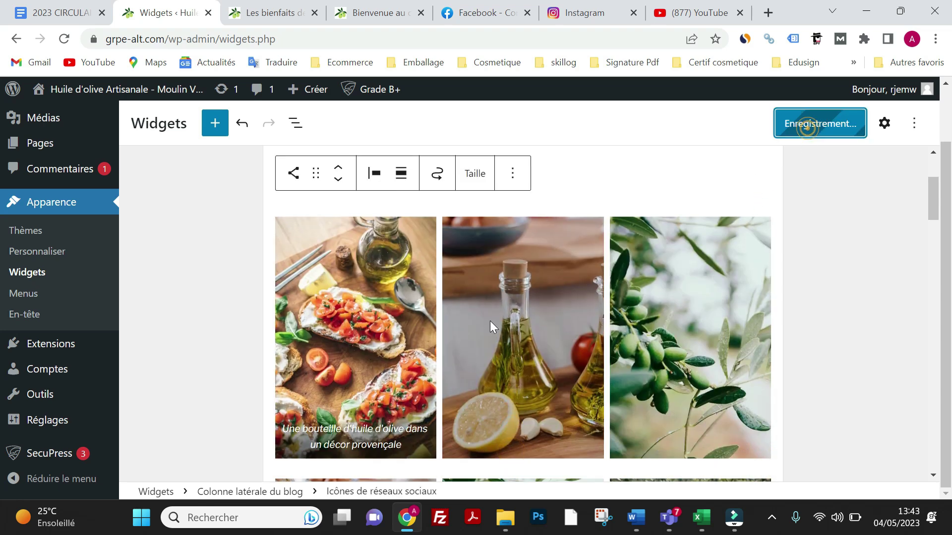
{"action": "left_click", "coordinate": [370, 336]}
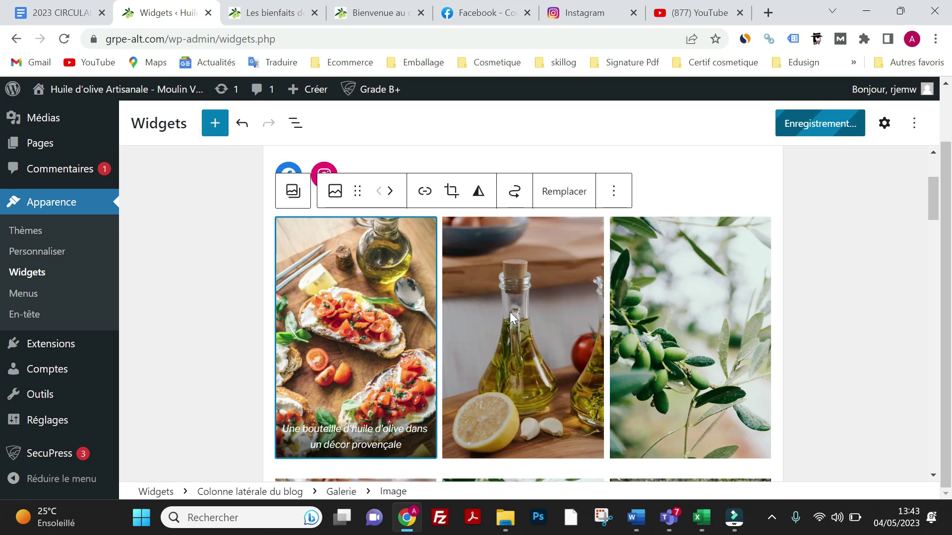
{"action": "left_click", "coordinate": [668, 208]}
{"action": "scroll", "coordinate": [623, 275], "scroll_direction": "down", "scroll_amount": 5}
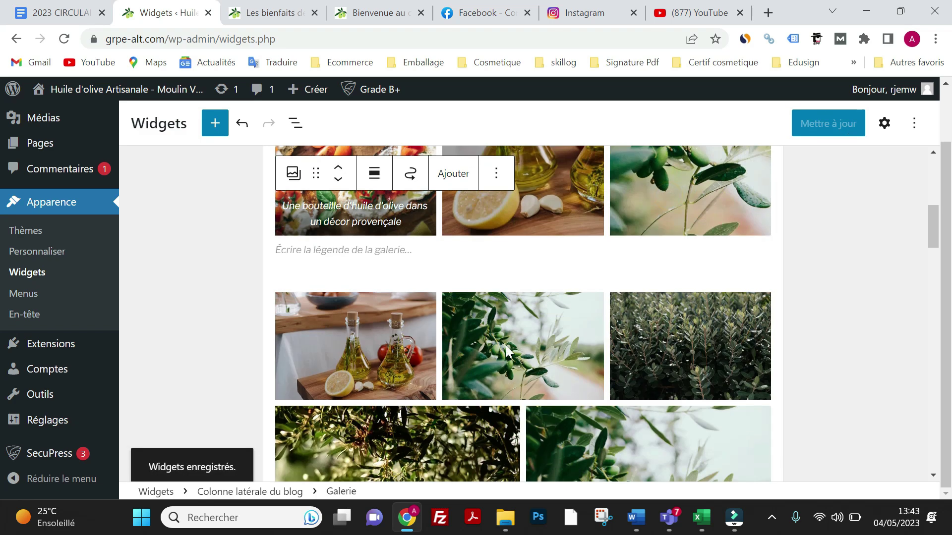
{"action": "scroll", "coordinate": [471, 370], "scroll_direction": "up", "scroll_amount": 3}
{"action": "left_click", "coordinate": [355, 298]}
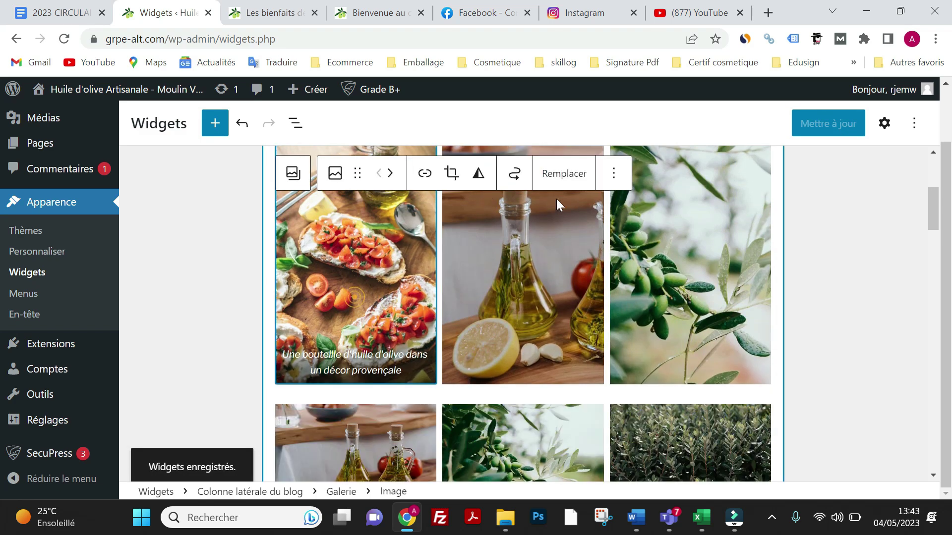
{"action": "left_click", "coordinate": [613, 173]}
{"action": "key", "text": "ctrl+z"}
Remove the first three-image Galerie block below the social icons and save the widgets.
{"action": "left_click", "coordinate": [463, 276]}
{"action": "left_click", "coordinate": [445, 194]}
{"action": "left_click", "coordinate": [489, 449]}
{"action": "left_click", "coordinate": [815, 130]}
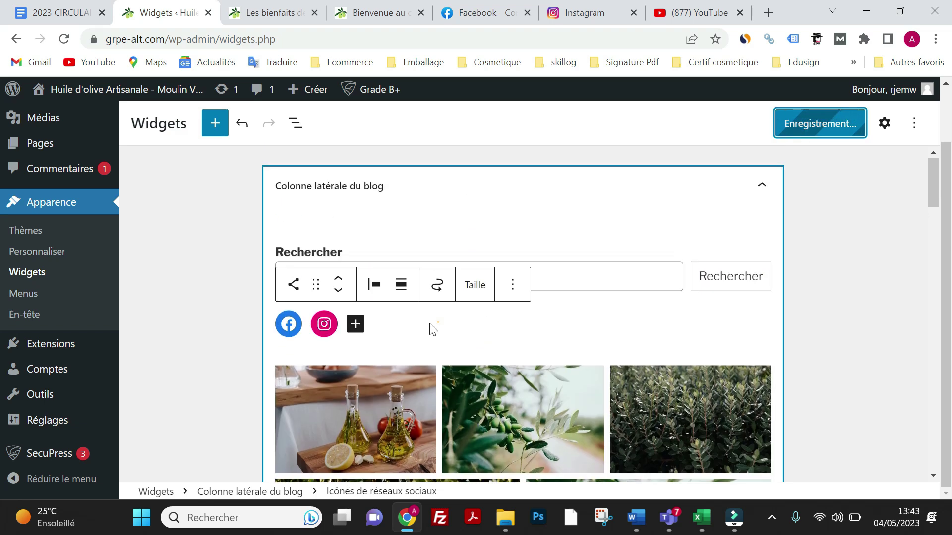
Insert a Galerie block between the social icons and the existing image gallery in the blog sidebar widget area.
{"action": "left_click", "coordinate": [436, 325]}
{"action": "left_click", "coordinate": [378, 320]}
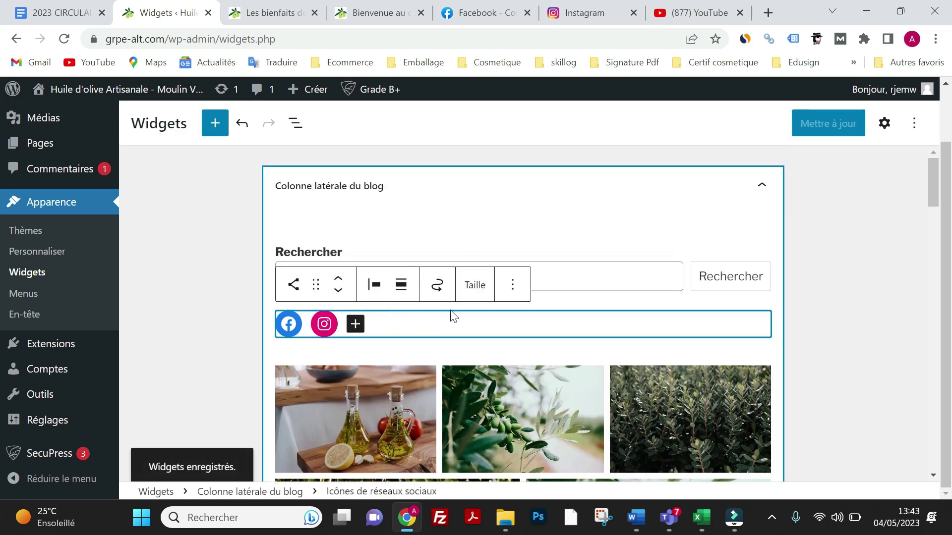
{"action": "left_click", "coordinate": [514, 343]}
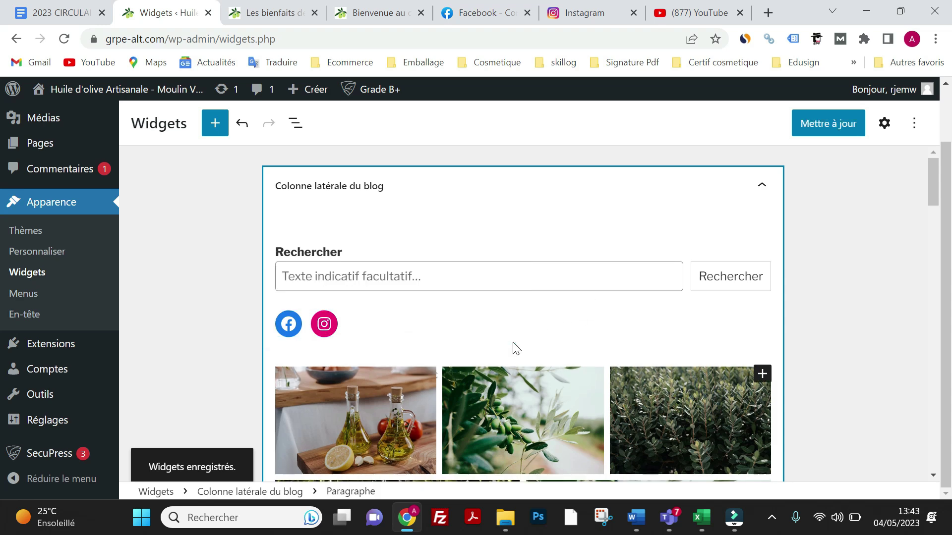
{"action": "left_click", "coordinate": [757, 380]}
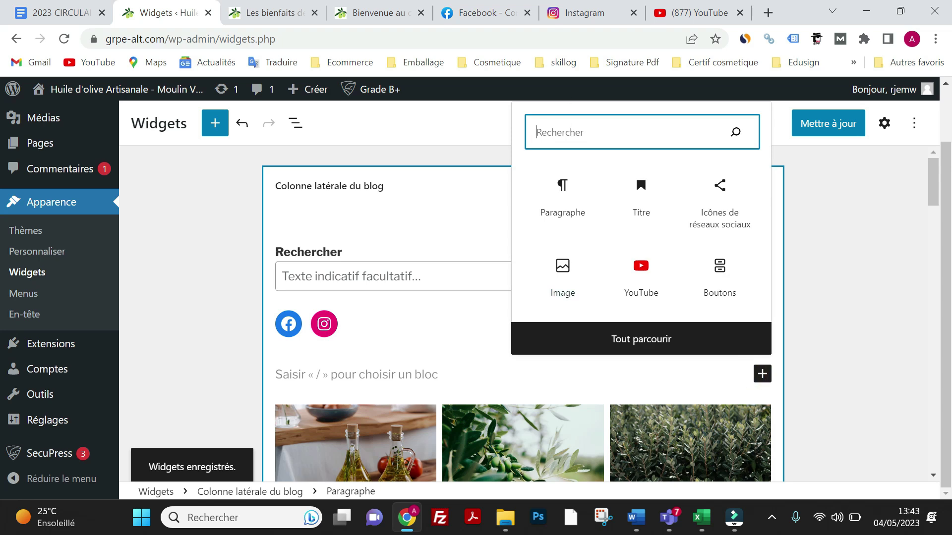
{"action": "type", "text": "gale"}
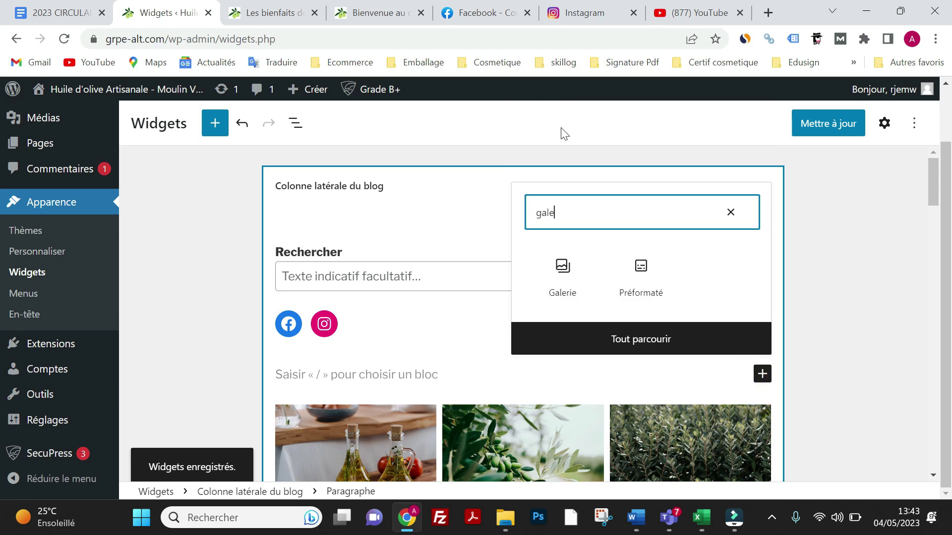
{"action": "type", "text": "r"}
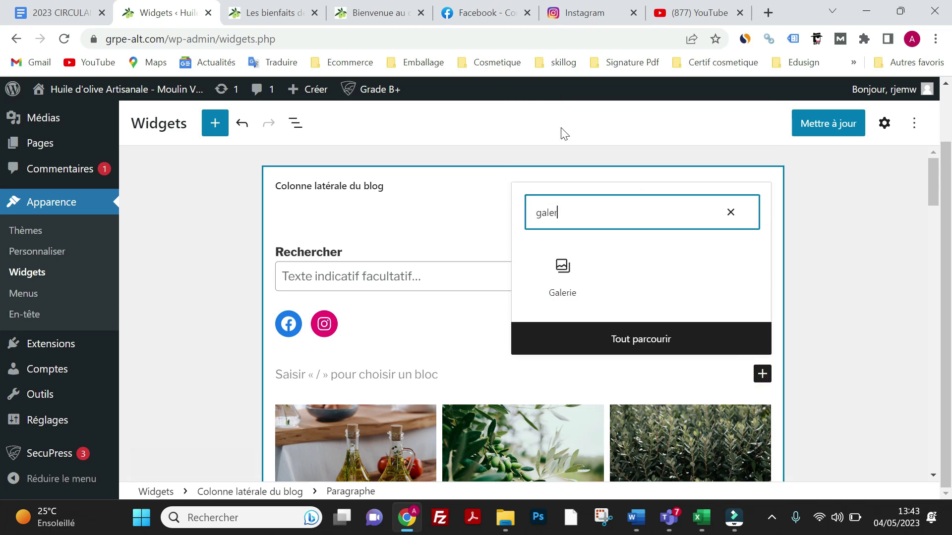
{"action": "left_click", "coordinate": [570, 279]}
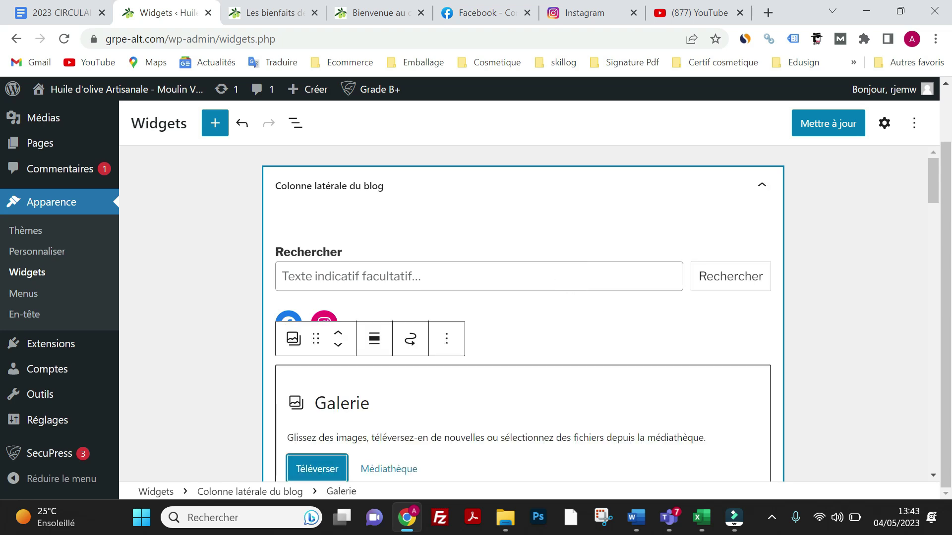
Fill the new gallery with the first three media library images: oil bottles, olive oil ramekin and woman holding a bottle, and save the widgets.
{"action": "scroll", "coordinate": [394, 372], "scroll_direction": "down", "scroll_amount": 3}
{"action": "left_click", "coordinate": [392, 321]}
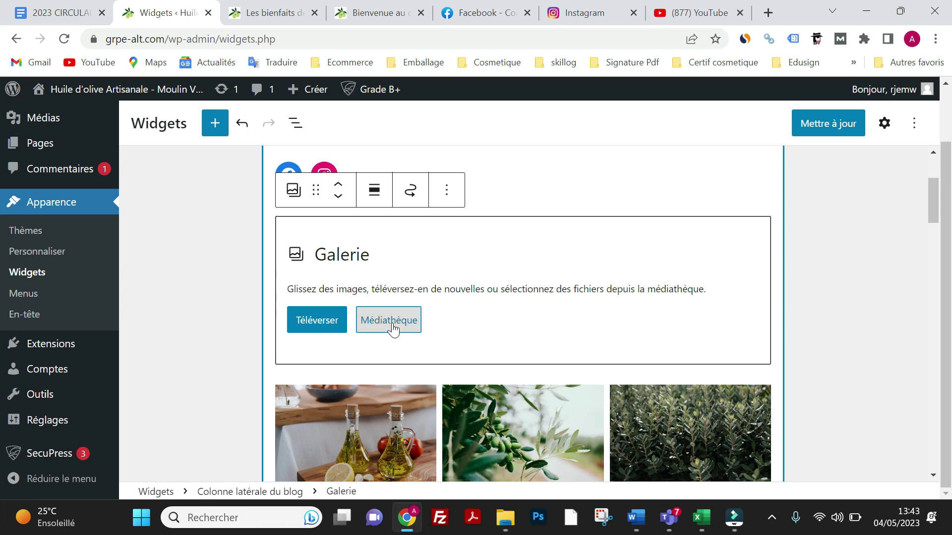
{"action": "mouse_move", "coordinate": [392, 327]}
{"action": "left_mouse_down"}
{"action": "mouse_move", "coordinate": [330, 334]}
{"action": "mouse_move", "coordinate": [381, 328]}
{"action": "left_mouse_up"}
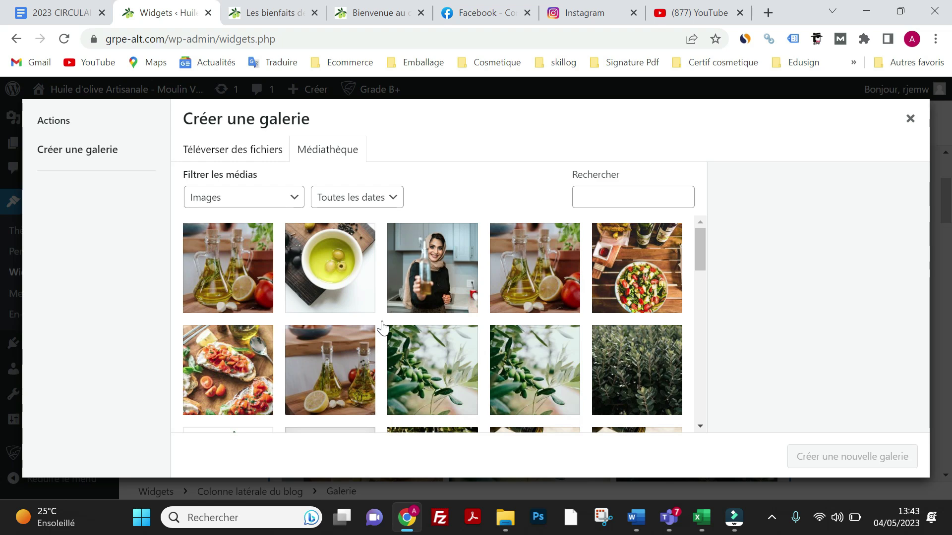
{"action": "left_click", "coordinate": [233, 290]}
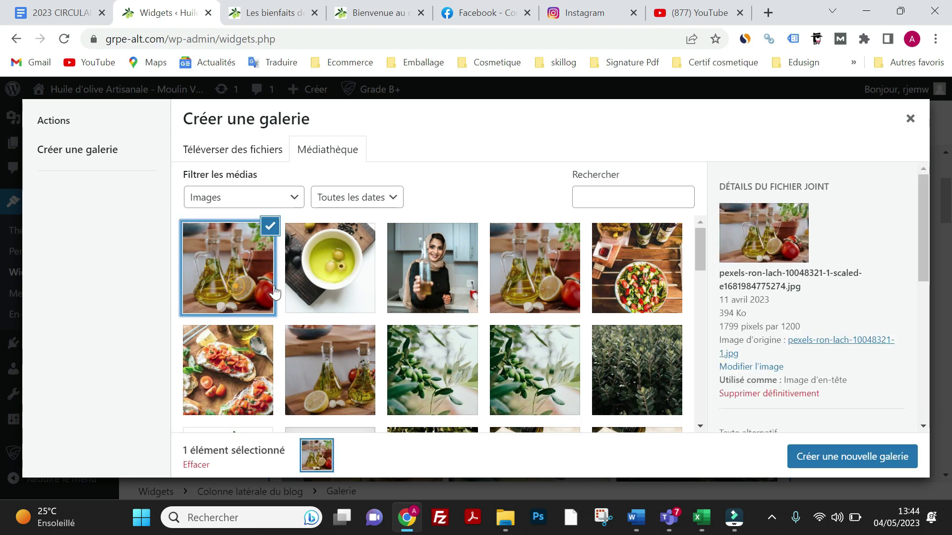
{"action": "left_click", "coordinate": [330, 290]}
{"action": "left_click", "coordinate": [426, 284]}
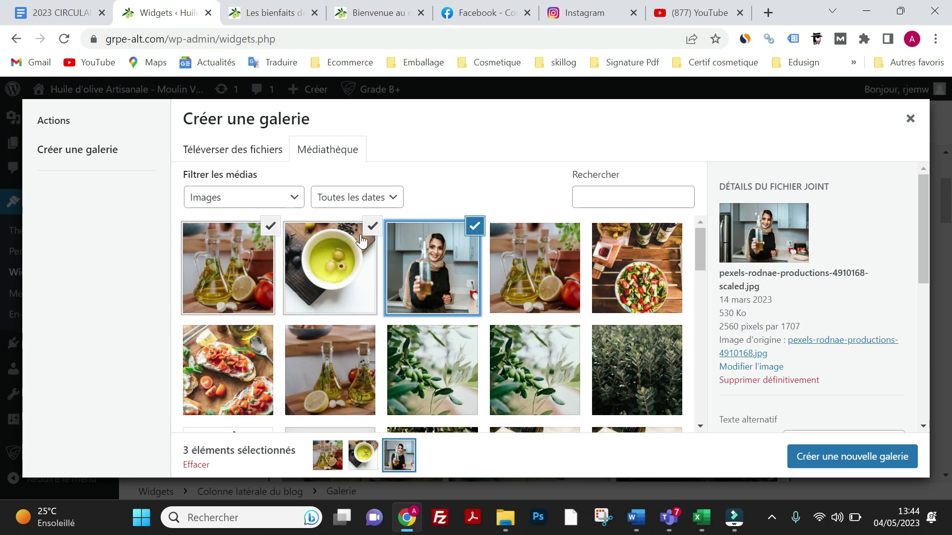
{"action": "left_click", "coordinate": [850, 458]}
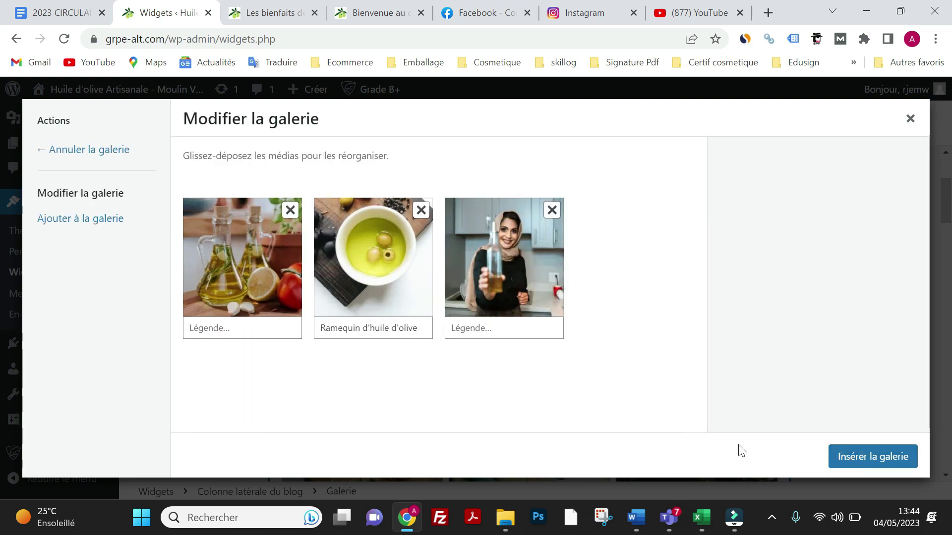
{"action": "left_click", "coordinate": [856, 459]}
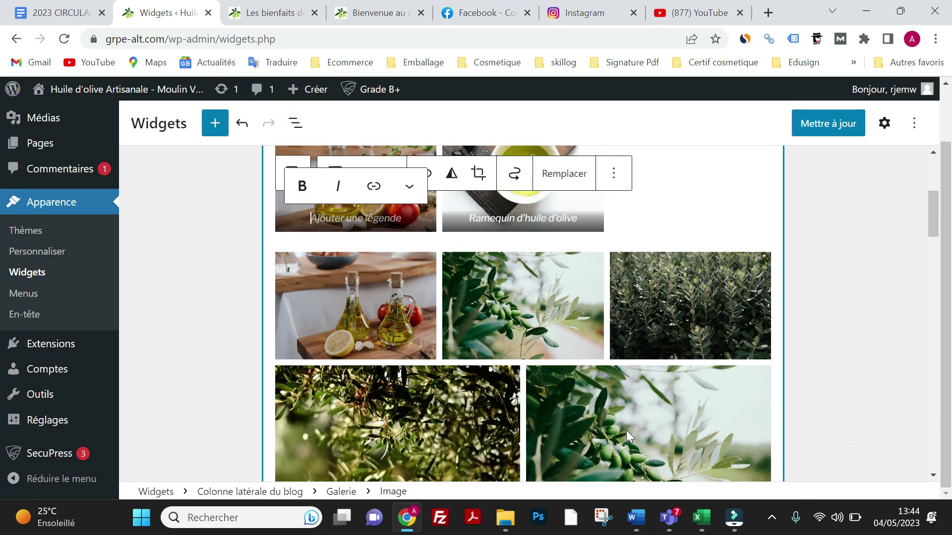
{"action": "left_click", "coordinate": [823, 127]}
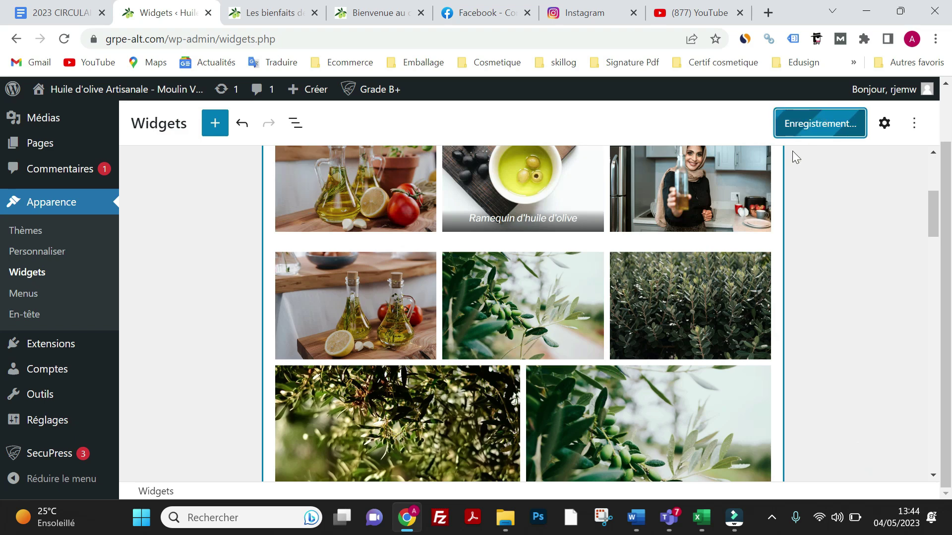
Insert a Liste des catégories block between the social icons and the three-image gallery, and save the widgets.
{"action": "scroll", "coordinate": [515, 308], "scroll_direction": "up", "scroll_amount": 4}
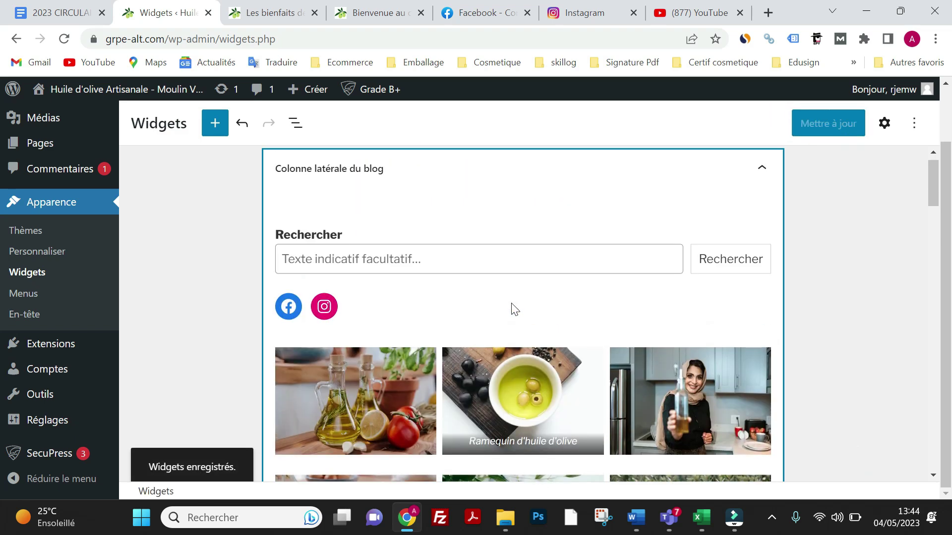
{"action": "scroll", "coordinate": [458, 340], "scroll_direction": "down", "scroll_amount": 1}
{"action": "scroll", "coordinate": [458, 340], "scroll_direction": "up", "scroll_amount": 1}
{"action": "scroll", "coordinate": [459, 338], "scroll_direction": "down", "scroll_amount": 3}
{"action": "scroll", "coordinate": [464, 340], "scroll_direction": "up", "scroll_amount": 2}
{"action": "scroll", "coordinate": [466, 342], "scroll_direction": "up", "scroll_amount": 2}
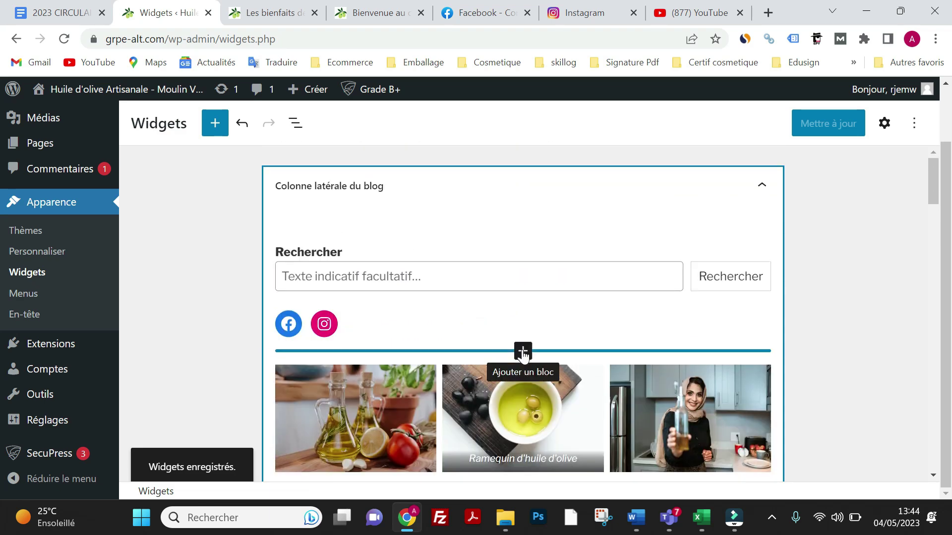
{"action": "left_click", "coordinate": [523, 353]}
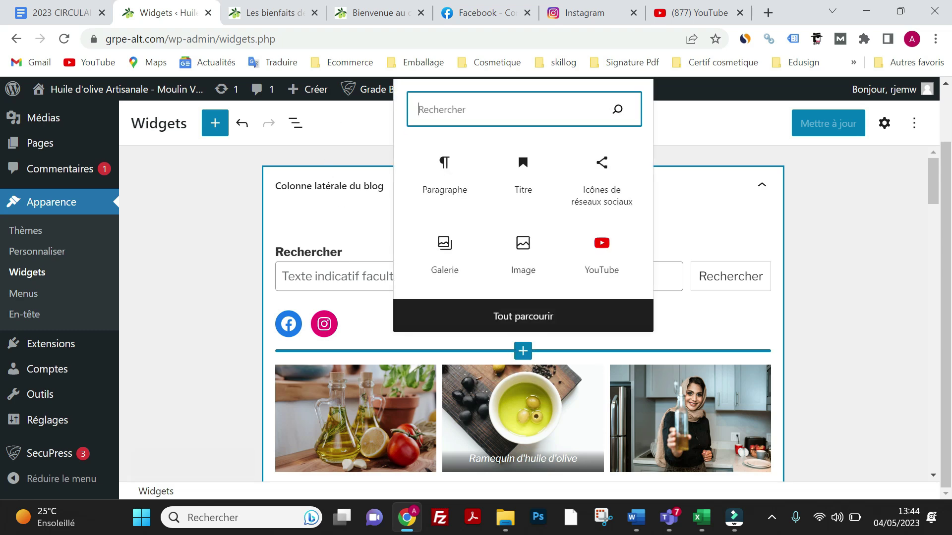
{"action": "type", "text": "cate"}
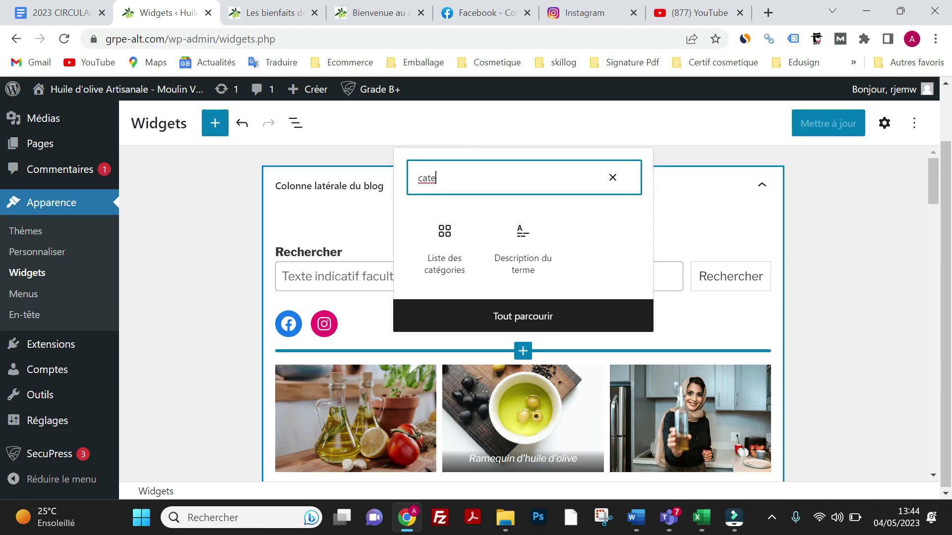
{"action": "left_click", "coordinate": [448, 233]}
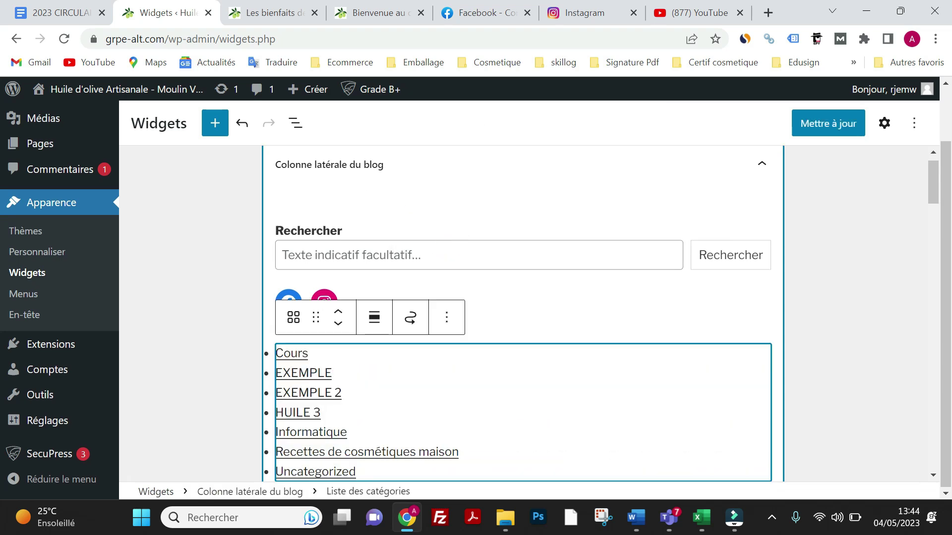
{"action": "scroll", "coordinate": [468, 356], "scroll_direction": "down", "scroll_amount": 2}
{"action": "scroll", "coordinate": [503, 375], "scroll_direction": "up", "scroll_amount": 1}
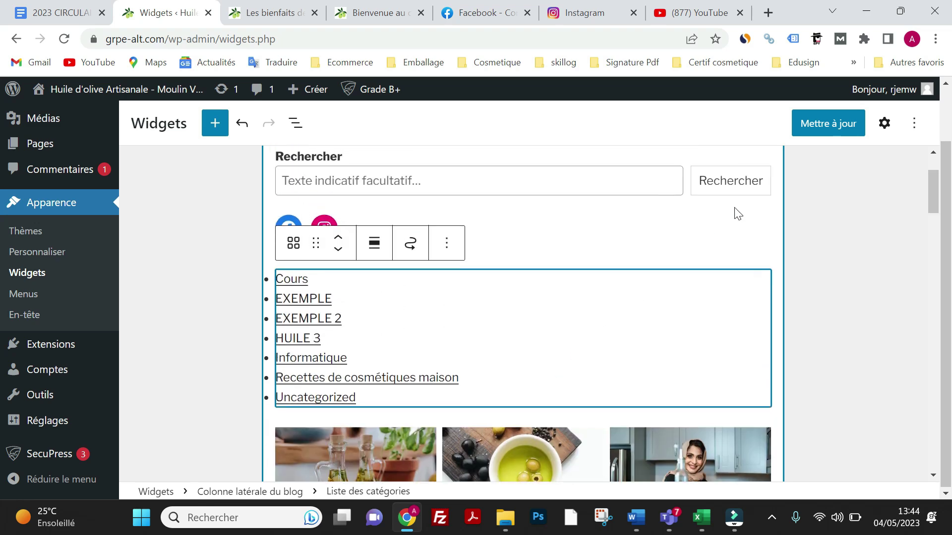
{"action": "left_click", "coordinate": [814, 130]}
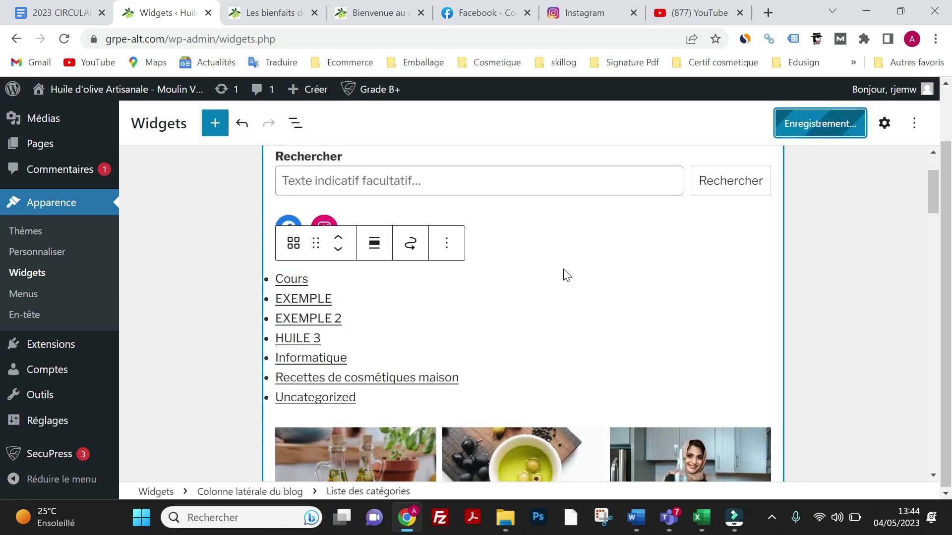
Reload the published olive oil article and check the category list and galleries in its sidebar.
{"action": "left_click", "coordinate": [271, 13]}
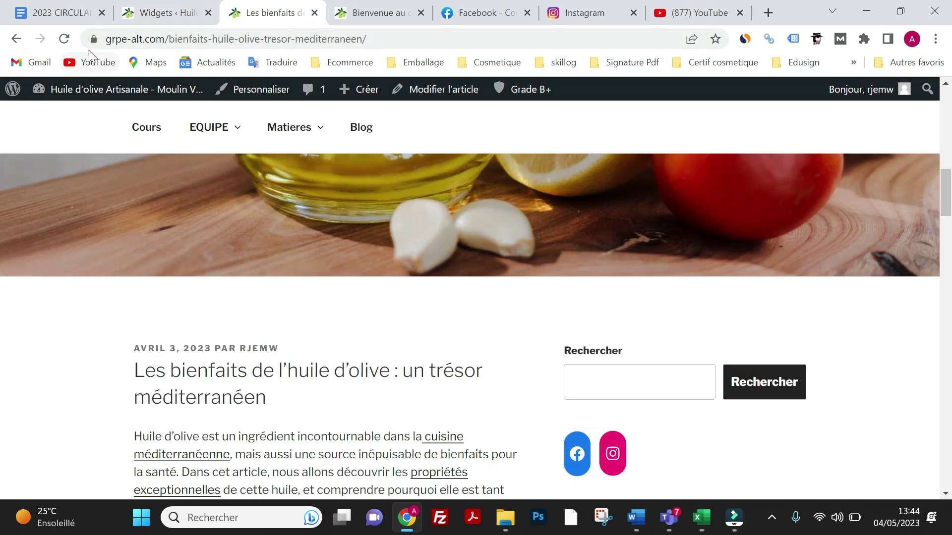
{"action": "left_click", "coordinate": [67, 44]}
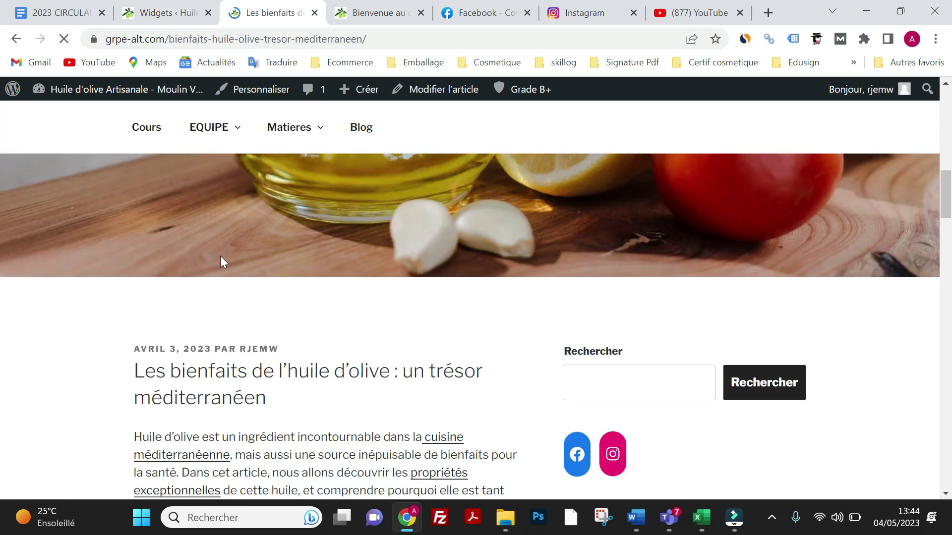
{"action": "scroll", "coordinate": [582, 298], "scroll_direction": "down", "scroll_amount": 8}
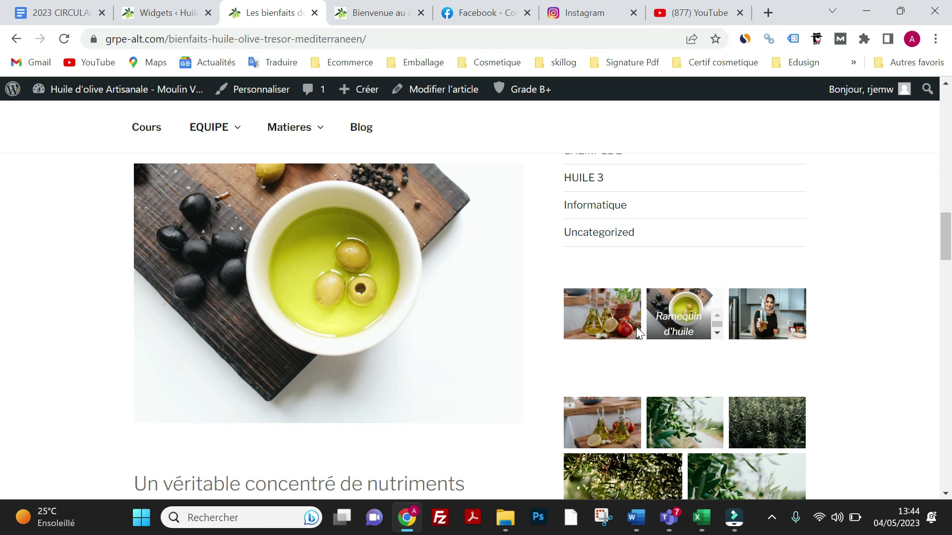
Examine the footer widget areas below the blog sidebar area and compare them with the footer of the published article.
{"action": "left_click", "coordinate": [137, 18]}
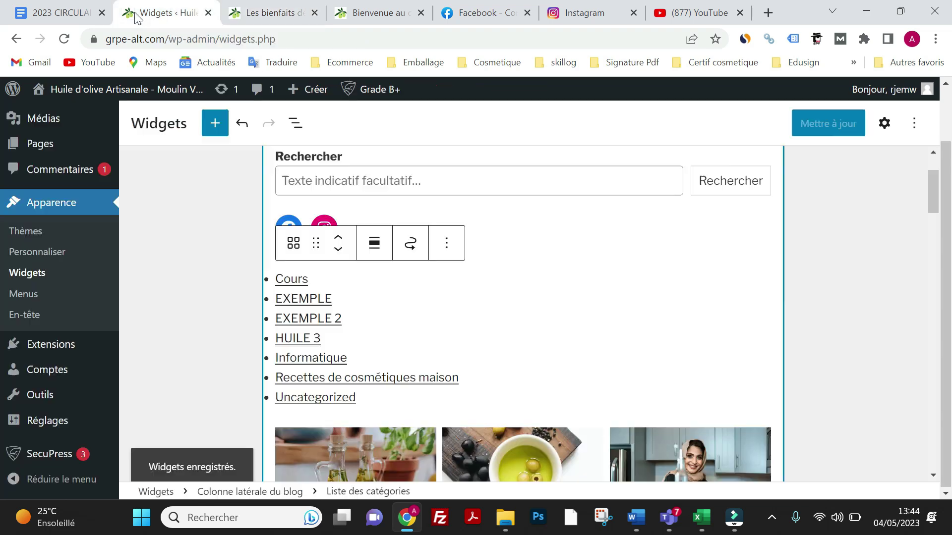
{"action": "scroll", "coordinate": [420, 230], "scroll_direction": "down", "scroll_amount": 10}
{"action": "scroll", "coordinate": [421, 251], "scroll_direction": "down", "scroll_amount": 15}
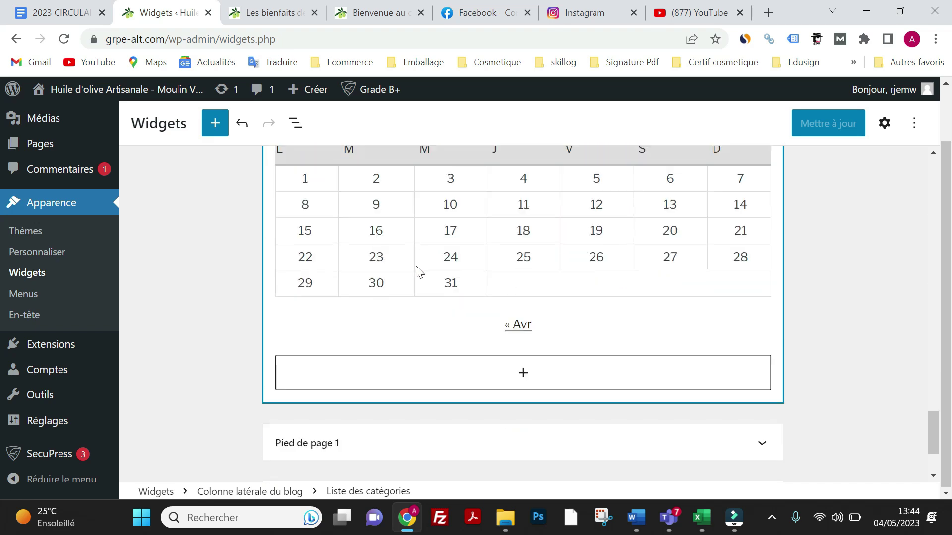
{"action": "scroll", "coordinate": [411, 278], "scroll_direction": "down", "scroll_amount": 3}
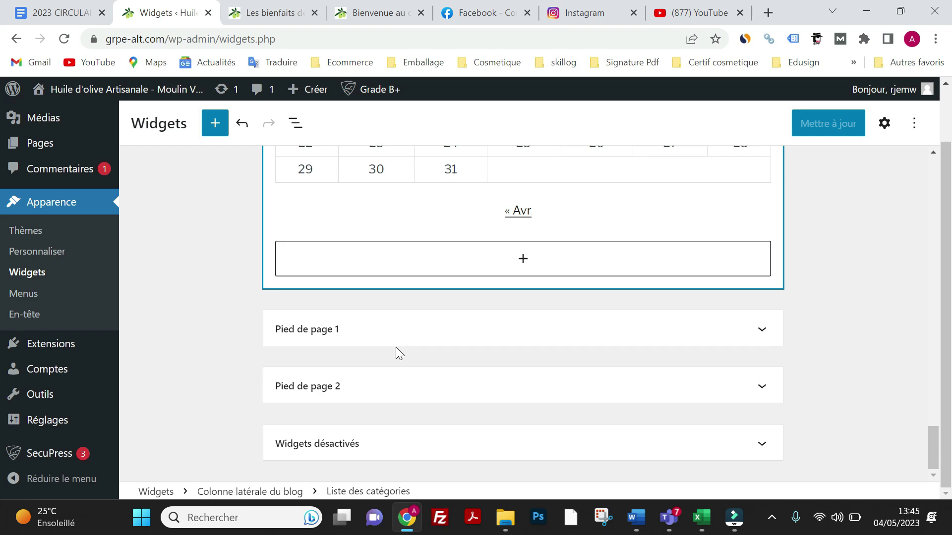
{"action": "key", "text": "ctrl+Tab"}
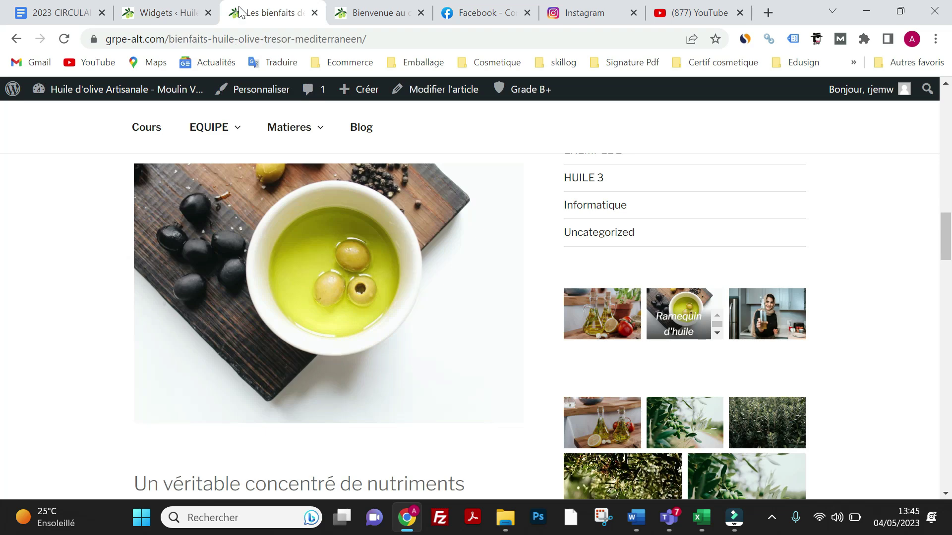
{"action": "scroll", "coordinate": [337, 349], "scroll_direction": "down", "scroll_amount": 10}
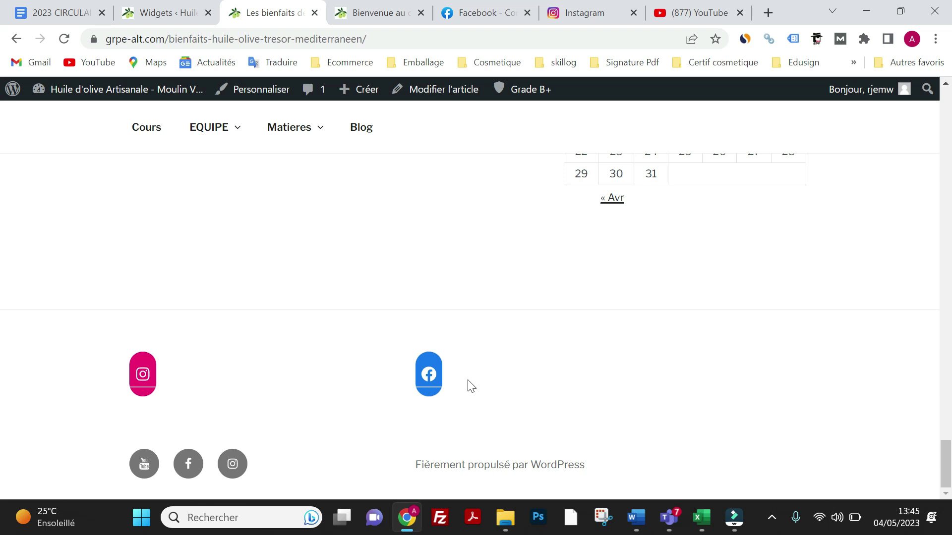
Insert a Liste des pages block below the Instagram icon in the Pied de page 1 widget area and save the widgets.
{"action": "key", "text": "ctrl+shift+Tab"}
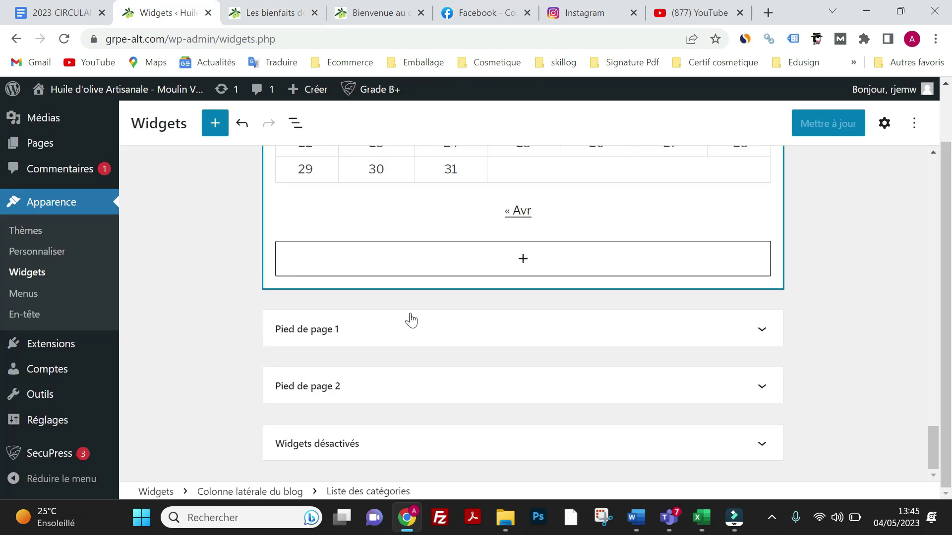
{"action": "left_click", "coordinate": [561, 330]}
{"action": "scroll", "coordinate": [515, 357], "scroll_direction": "down", "scroll_amount": 2}
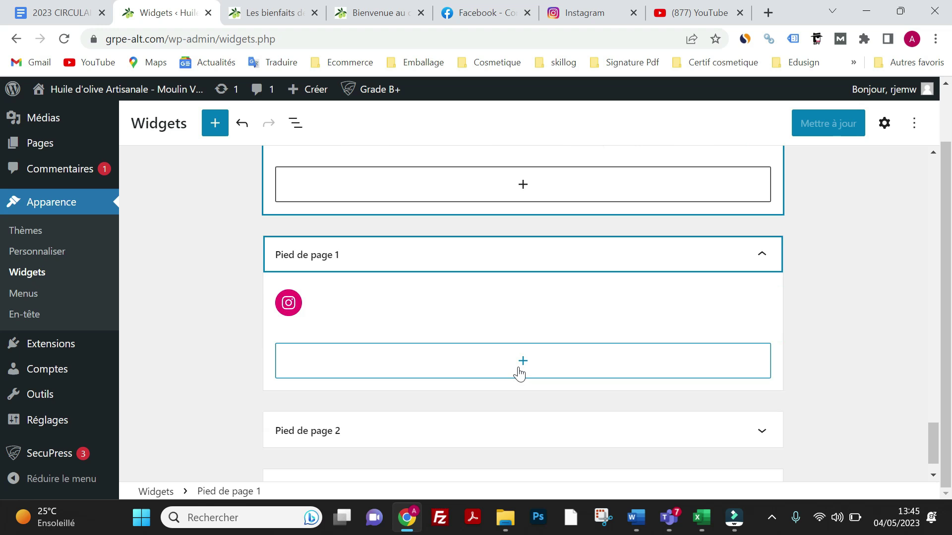
{"action": "left_click", "coordinate": [518, 367]}
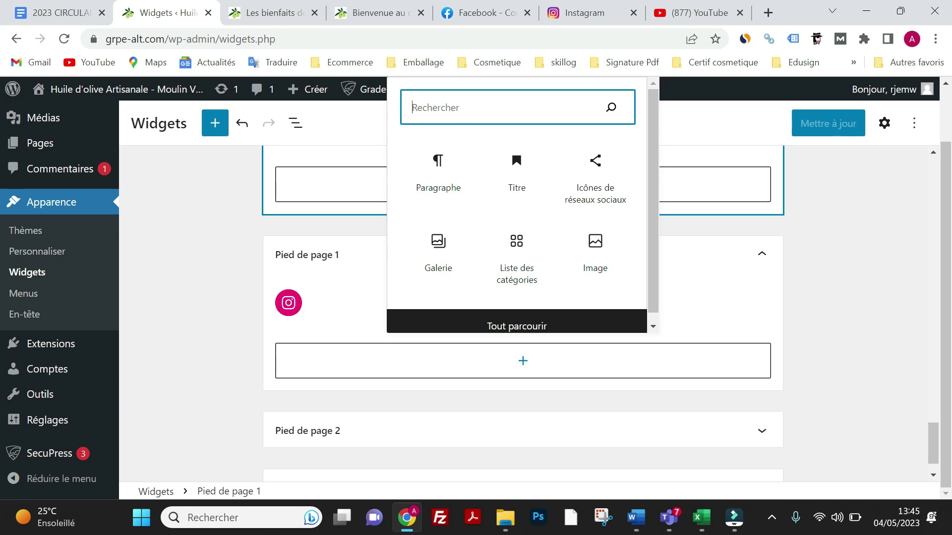
{"action": "type", "text": "pa"}
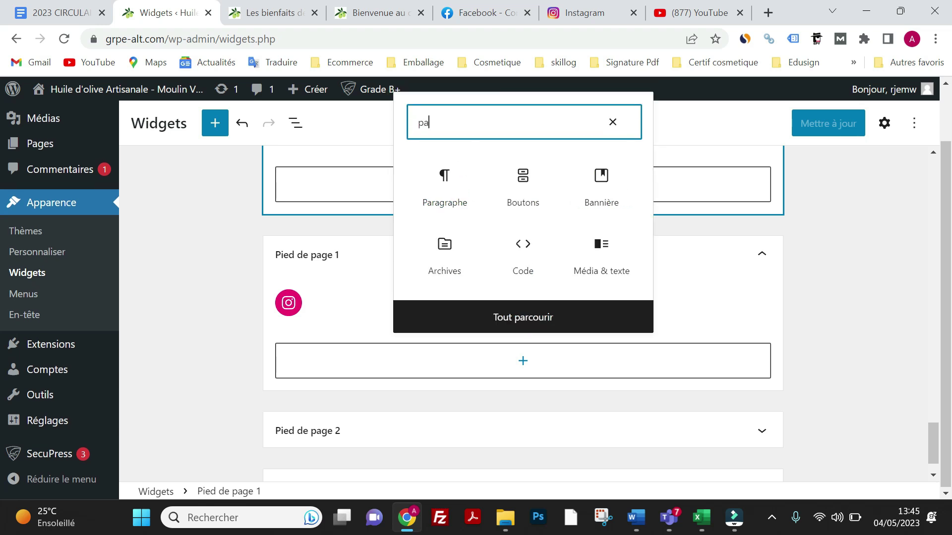
{"action": "type", "text": "ge"}
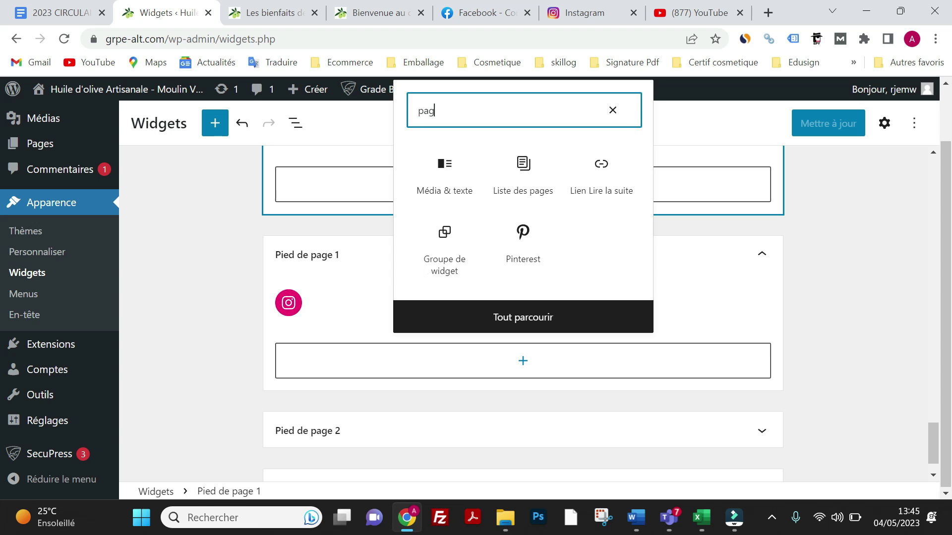
{"action": "left_click", "coordinate": [531, 170]}
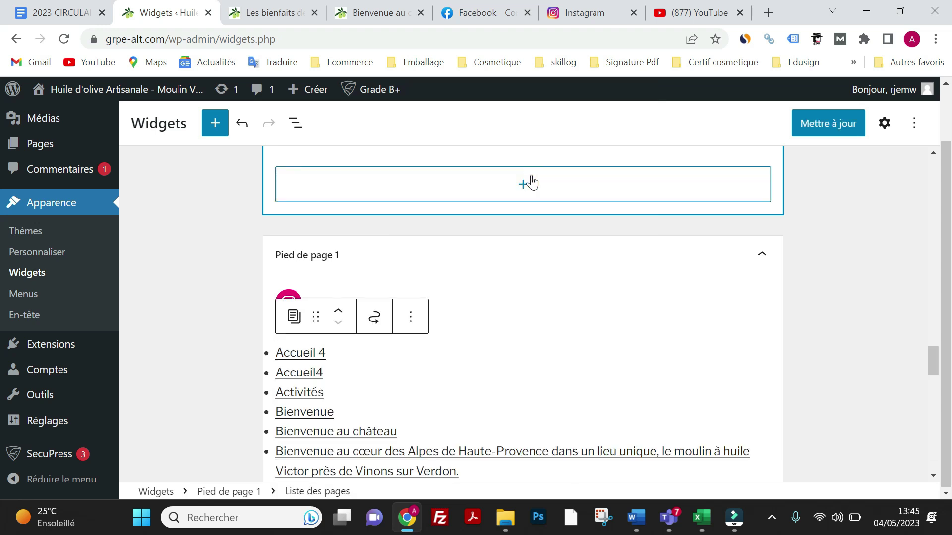
{"action": "left_click", "coordinate": [809, 133]}
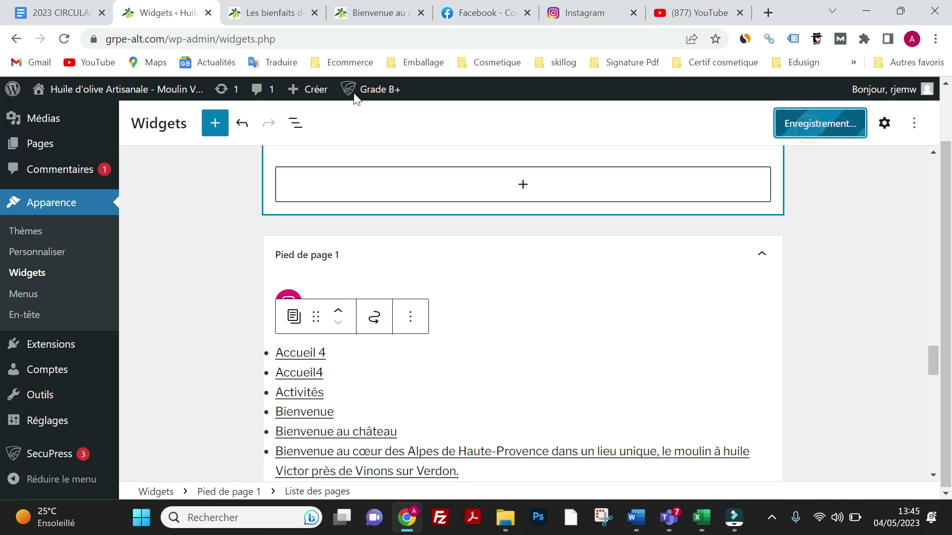
Reload the published olive oil article and check the page list below the Instagram icon in its footer.
{"action": "left_click", "coordinate": [281, 20]}
{"action": "left_click", "coordinate": [64, 39]}
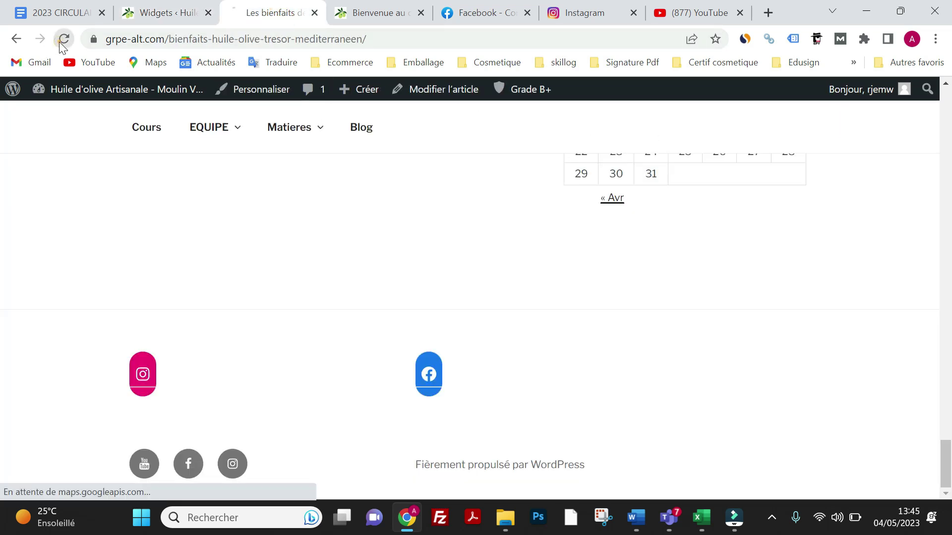
{"action": "scroll", "coordinate": [319, 334], "scroll_direction": "down", "scroll_amount": 15}
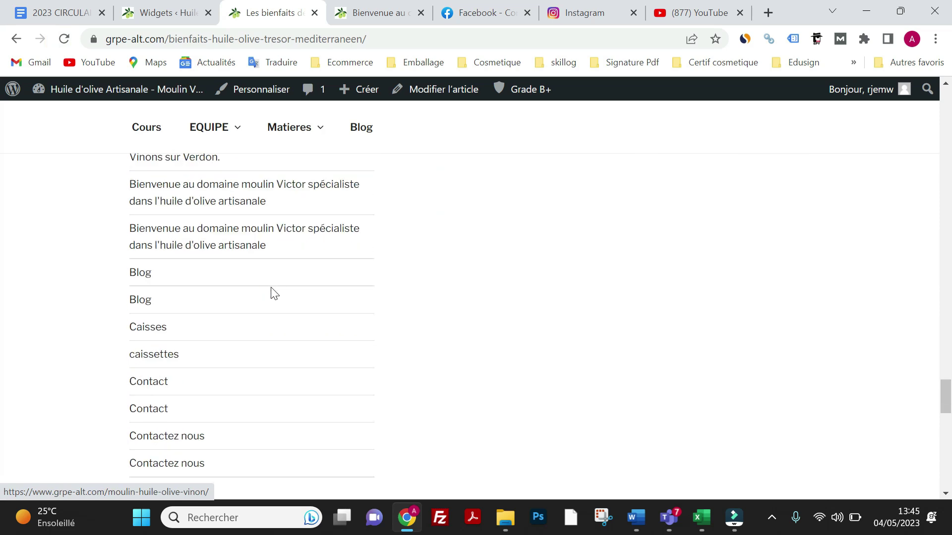
{"action": "scroll", "coordinate": [272, 312], "scroll_direction": "down", "scroll_amount": 4}
{"action": "scroll", "coordinate": [327, 306], "scroll_direction": "up", "scroll_amount": 15}
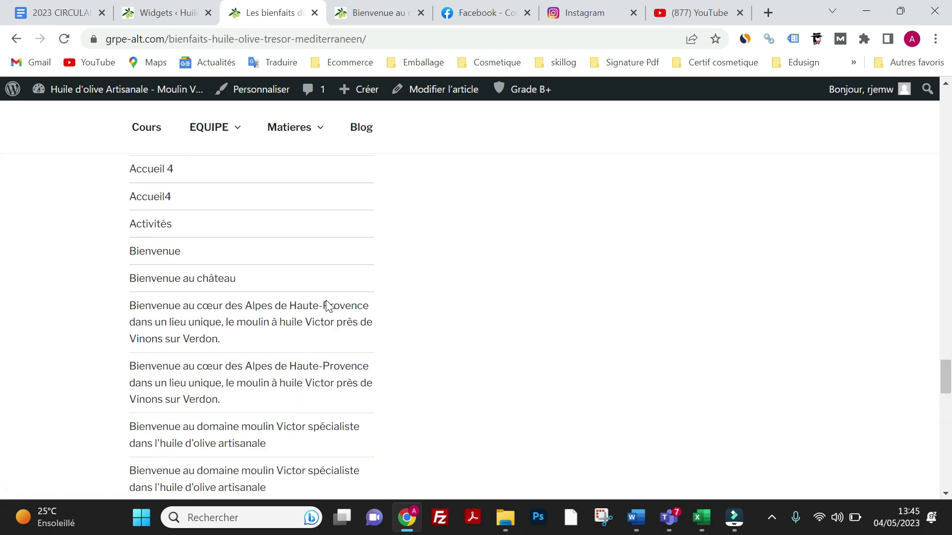
Return to the widgets editor and add an empty block between the Instagram icon and the page list in Pied de page 1.
{"action": "left_click", "coordinate": [154, 11]}
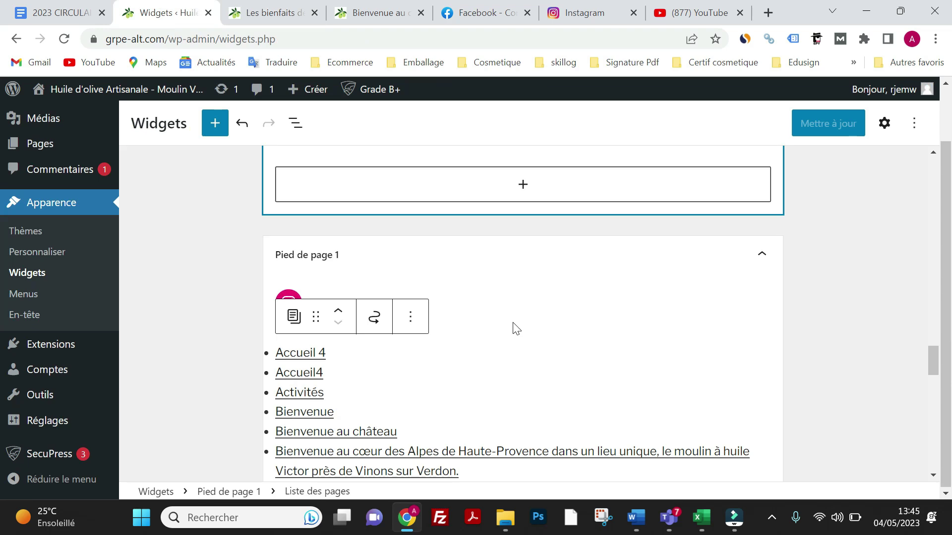
{"action": "scroll", "coordinate": [501, 342], "scroll_direction": "down", "scroll_amount": 7}
{"action": "scroll", "coordinate": [481, 352], "scroll_direction": "up", "scroll_amount": 6}
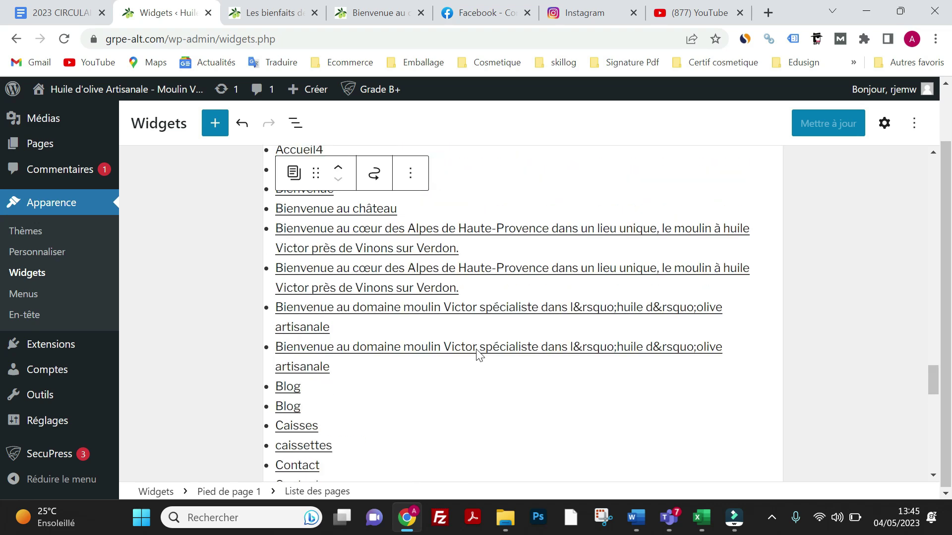
{"action": "scroll", "coordinate": [473, 358], "scroll_direction": "down", "scroll_amount": 10}
{"action": "scroll", "coordinate": [474, 358], "scroll_direction": "down", "scroll_amount": 3}
{"action": "scroll", "coordinate": [475, 355], "scroll_direction": "up", "scroll_amount": 10}
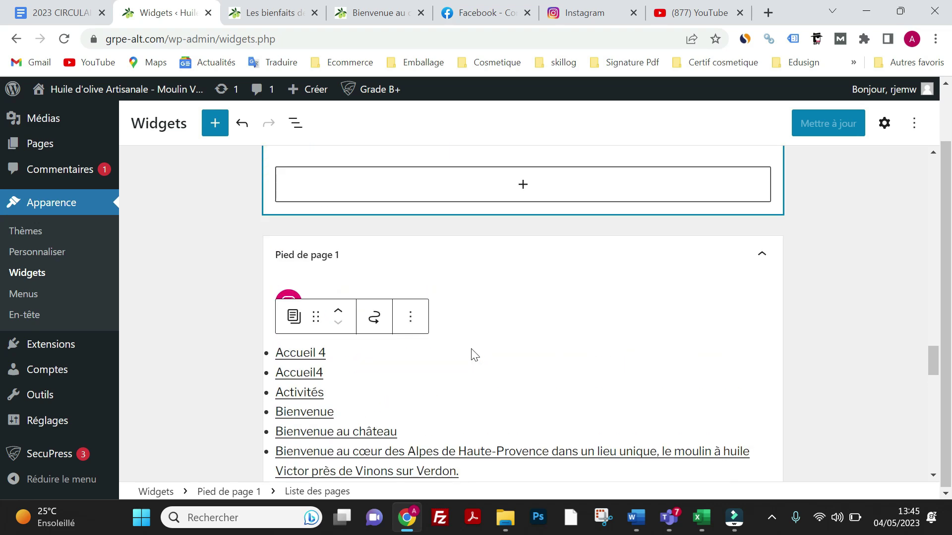
{"action": "left_click", "coordinate": [479, 311]}
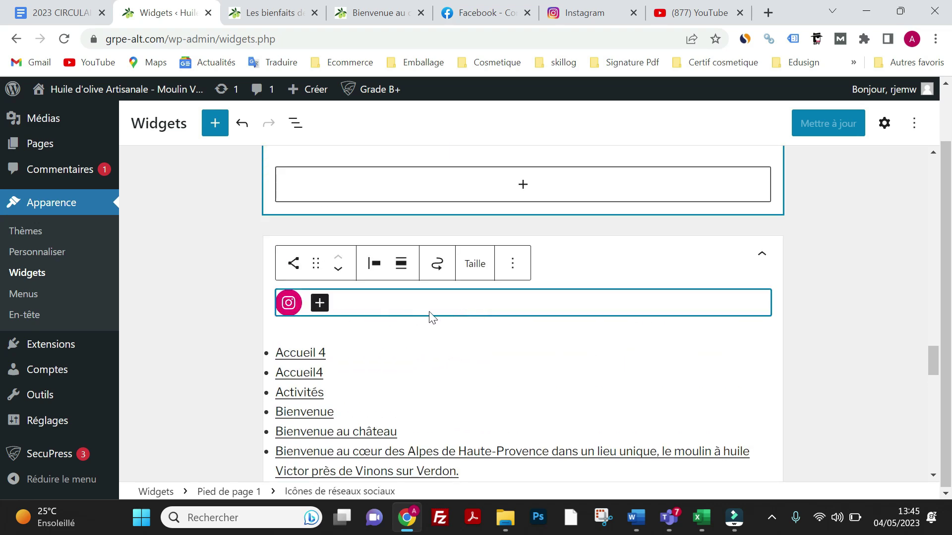
{"action": "key", "text": "Return"}
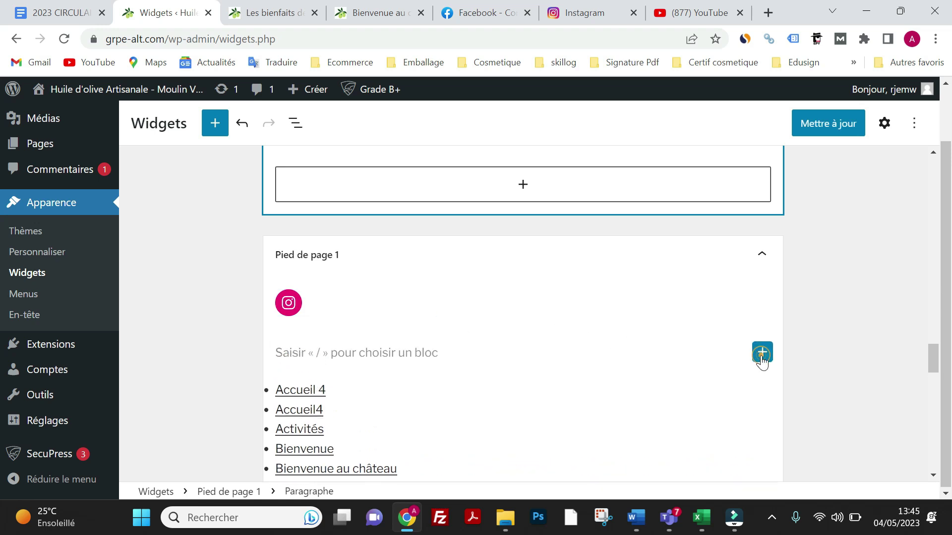
Turn the empty block in Pied de page 1 into a Tableau block with 2 columns and 2 rows.
{"action": "left_click", "coordinate": [762, 352]}
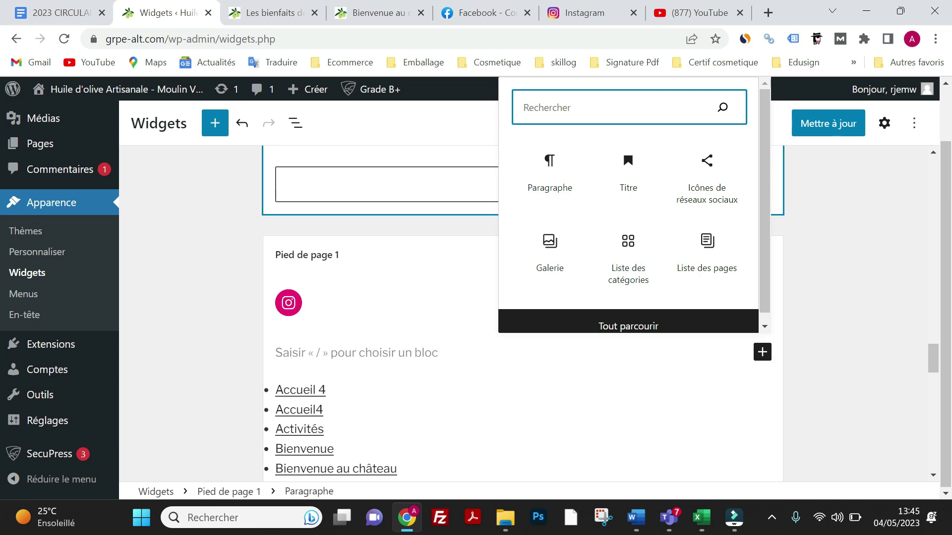
{"action": "type", "text": "lo"}
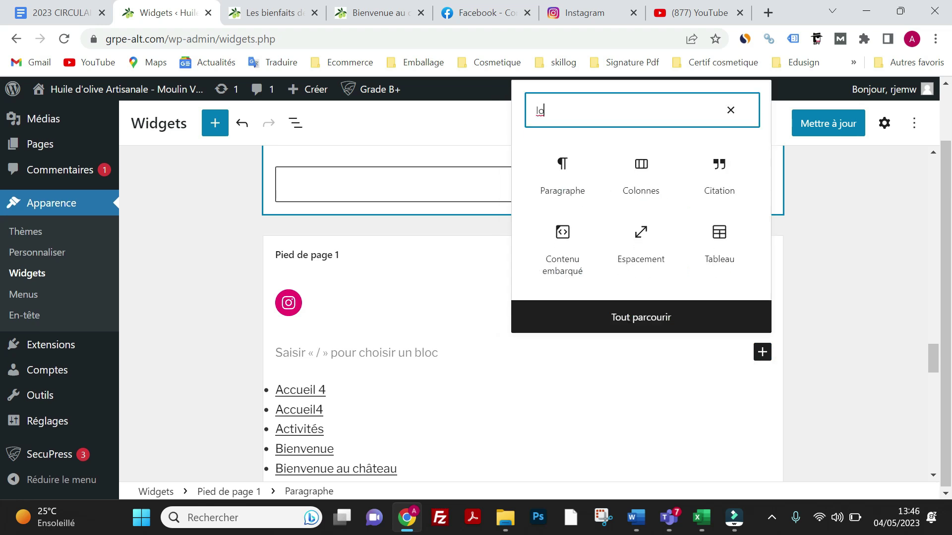
{"action": "key", "text": "BackSpace"}
{"action": "key", "text": "BackSpace"}
{"action": "type", "text": "tab"}
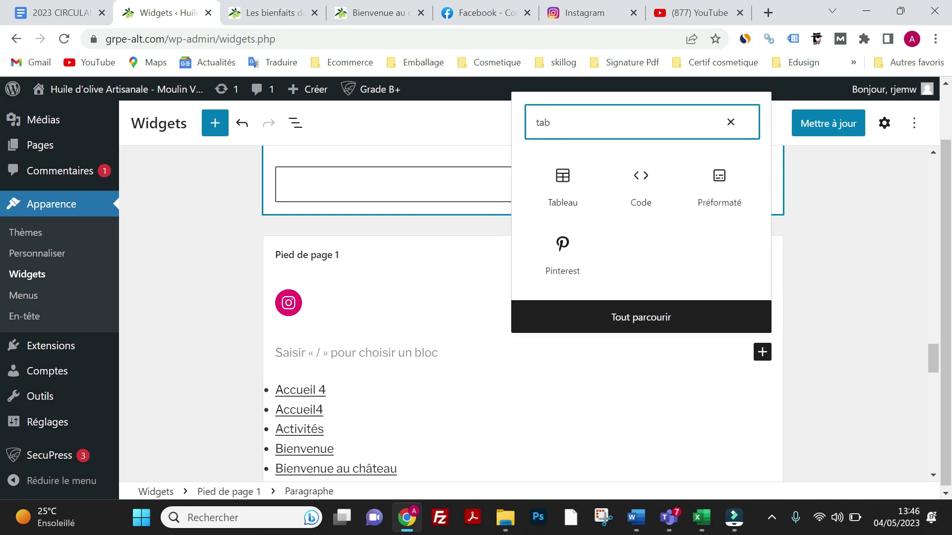
{"action": "left_click", "coordinate": [565, 198]}
{"action": "scroll", "coordinate": [401, 372], "scroll_direction": "down", "scroll_amount": 3}
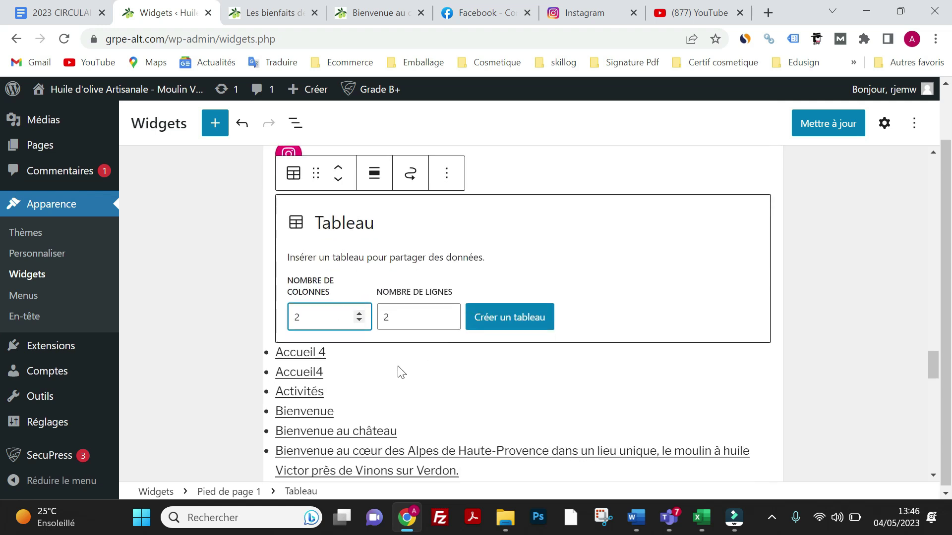
{"action": "left_click", "coordinate": [491, 320]}
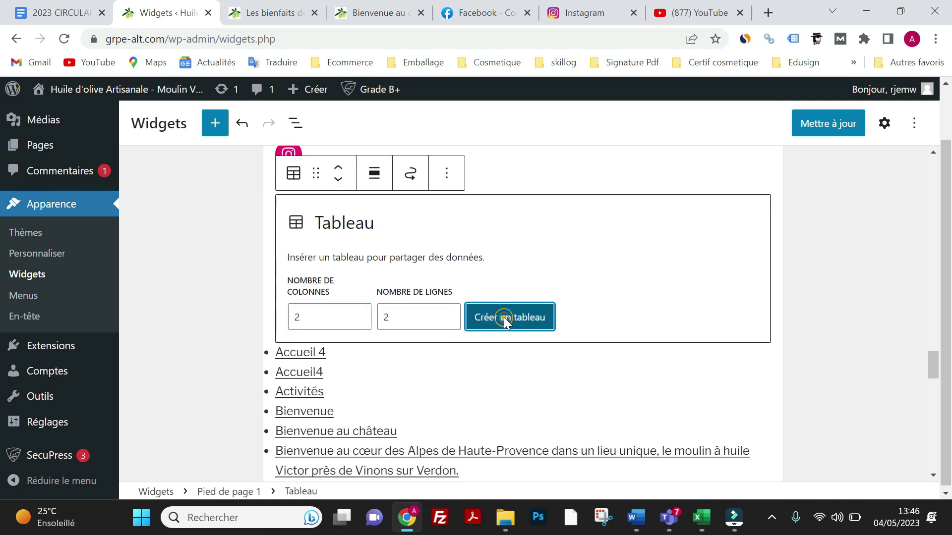
Fill the table's first row with "gggg" and "jjjjjj", and save the widgets.
{"action": "type", "text": "gggg"}
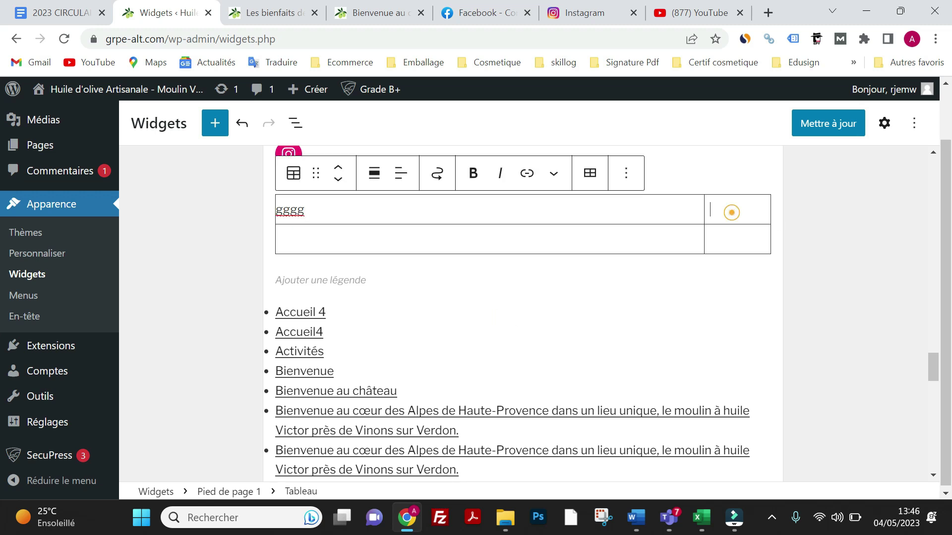
{"action": "type", "text": "jjjjjj"}
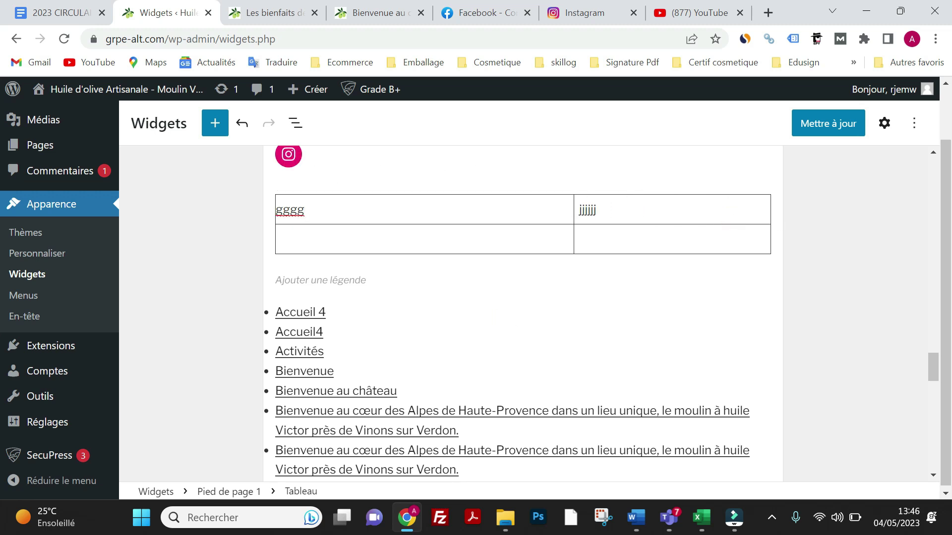
{"action": "left_click", "coordinate": [799, 124]}
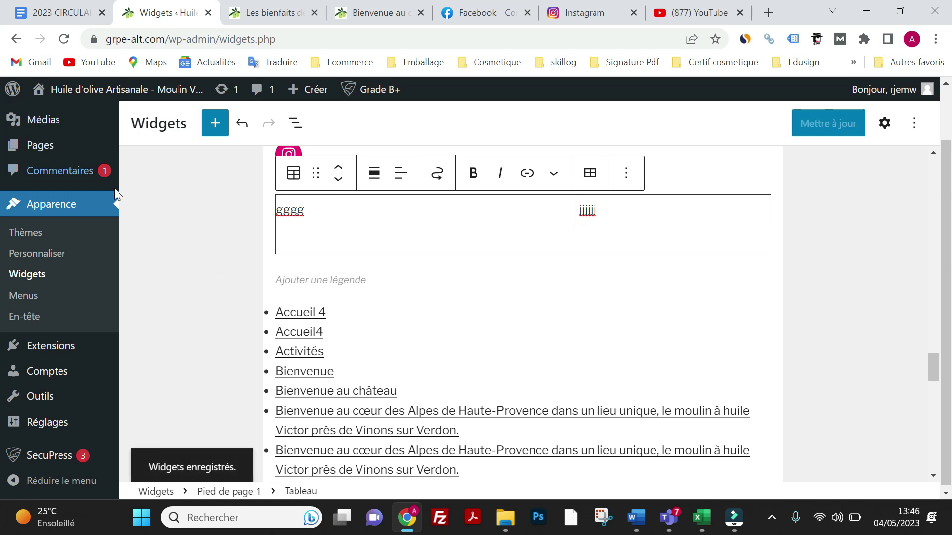
Reload the published olive oil article and check the table between the Instagram icon and the page list in its footer.
{"action": "left_click", "coordinate": [281, 14]}
{"action": "left_click", "coordinate": [64, 39]}
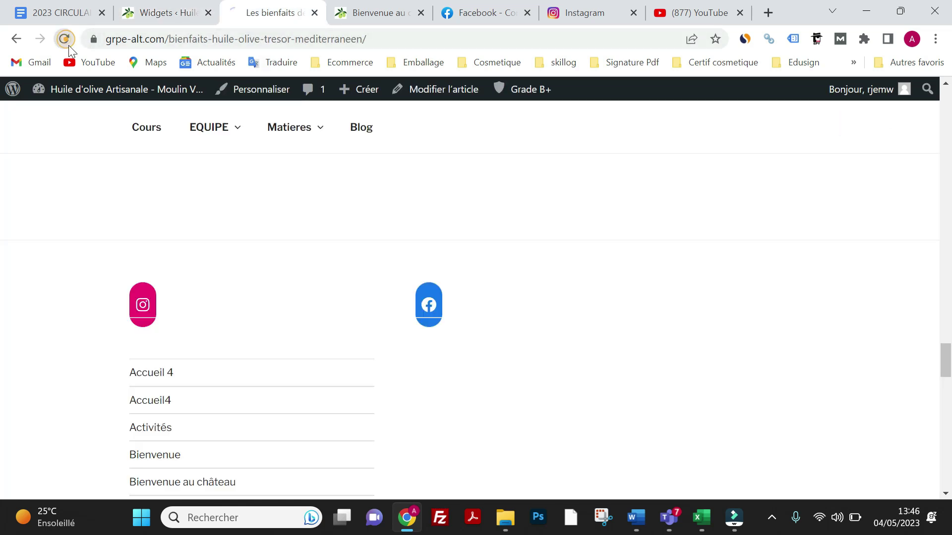
{"action": "scroll", "coordinate": [264, 346], "scroll_direction": "down", "scroll_amount": 5}
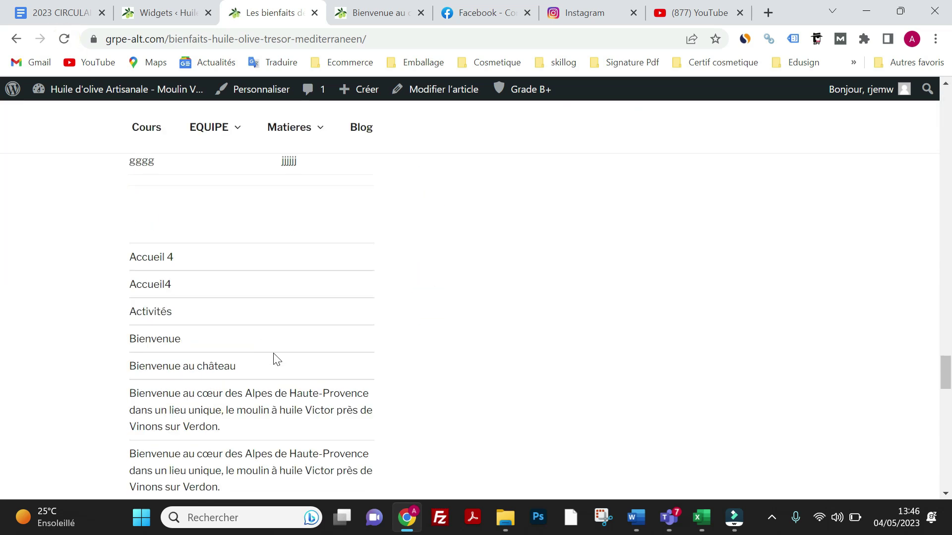
{"action": "scroll", "coordinate": [272, 358], "scroll_direction": "up", "scroll_amount": 3}
{"action": "scroll", "coordinate": [276, 357], "scroll_direction": "up", "scroll_amount": 1}
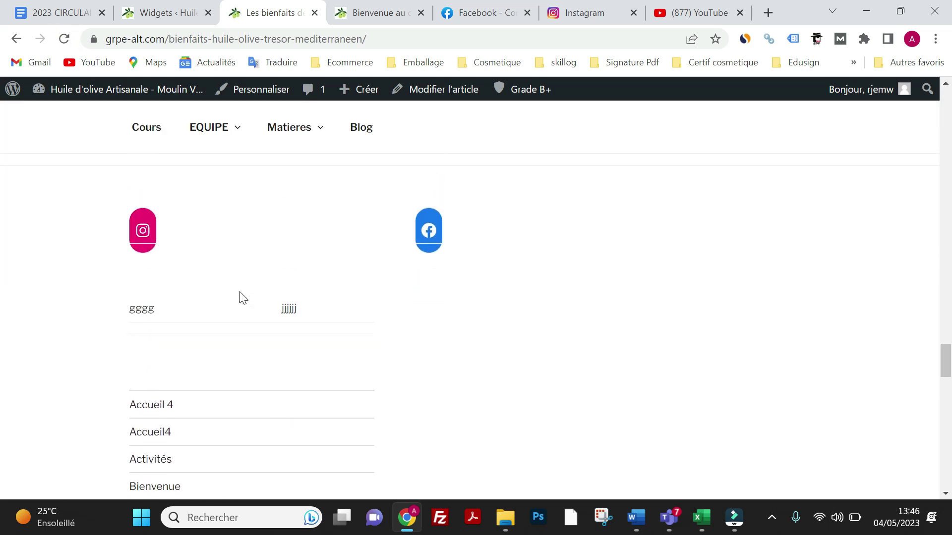